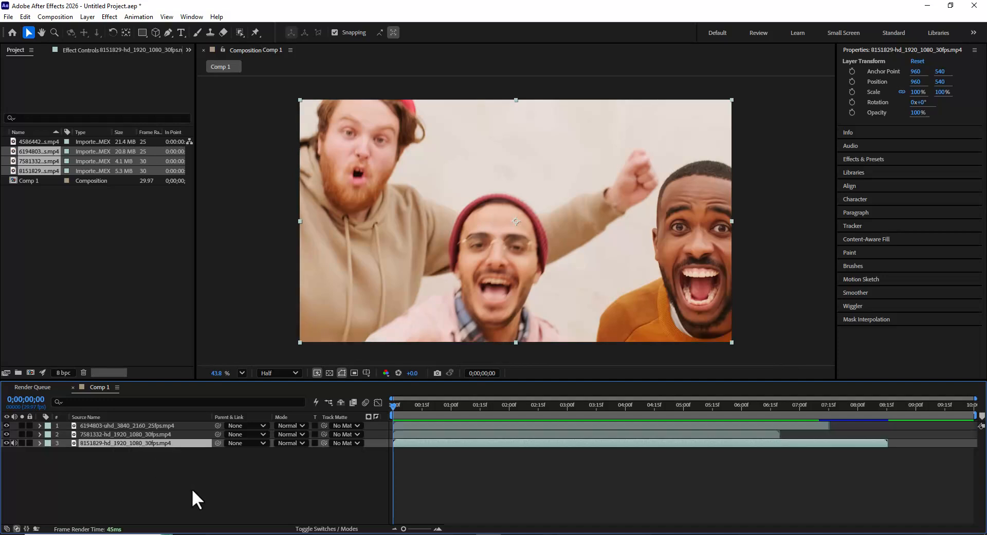
Select the three video layers in turn to see which clip each one is and how they stack in the composition
{"action": "left_click", "coordinate": [156, 427]}
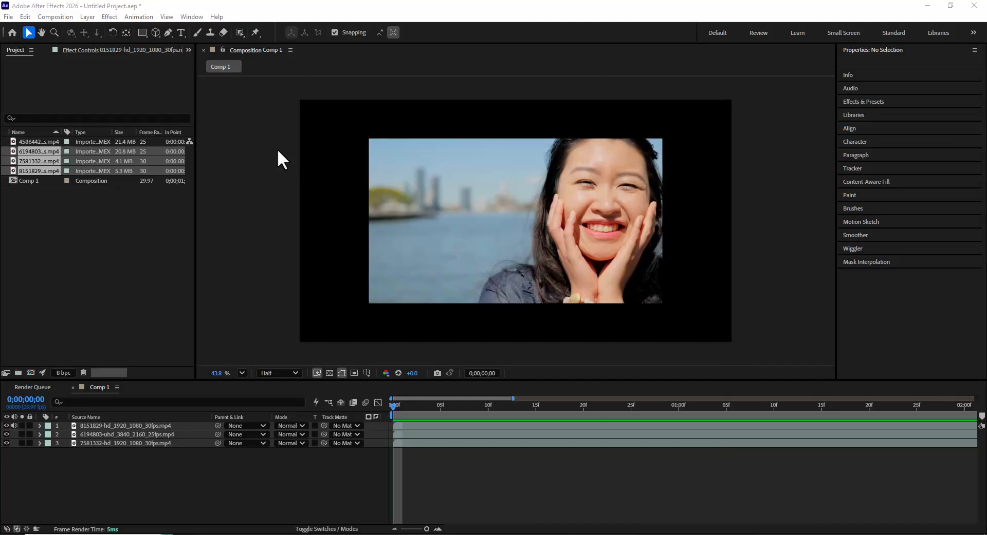
{"action": "left_click", "coordinate": [178, 452]}
{"action": "left_click", "coordinate": [159, 426]}
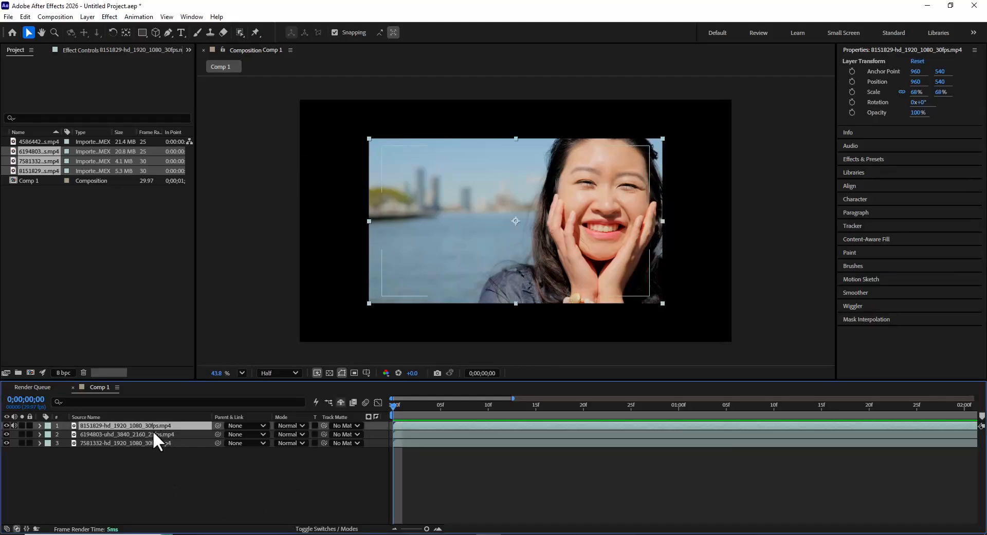
{"action": "left_click", "coordinate": [153, 431]}
{"action": "left_click", "coordinate": [149, 444]}
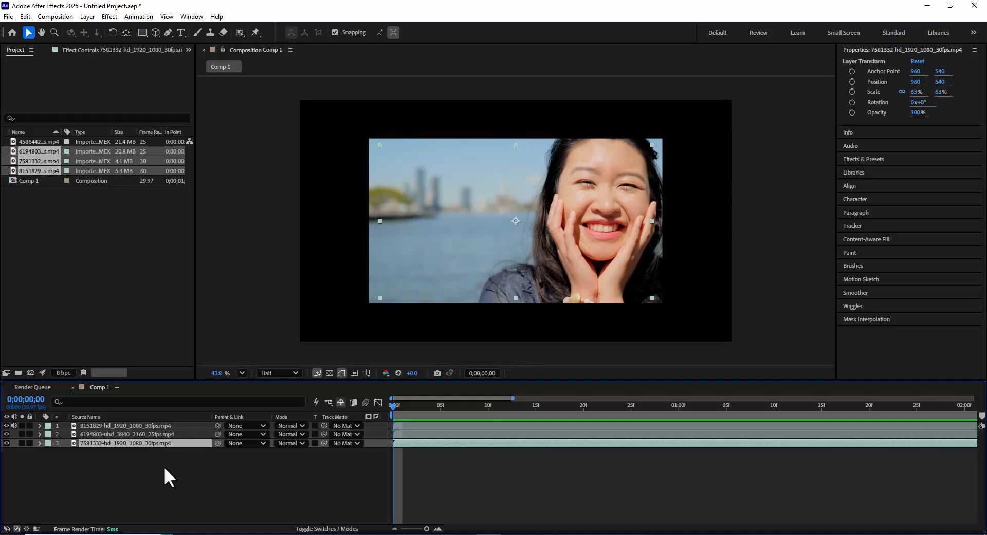
{"action": "left_click", "coordinate": [131, 425]}
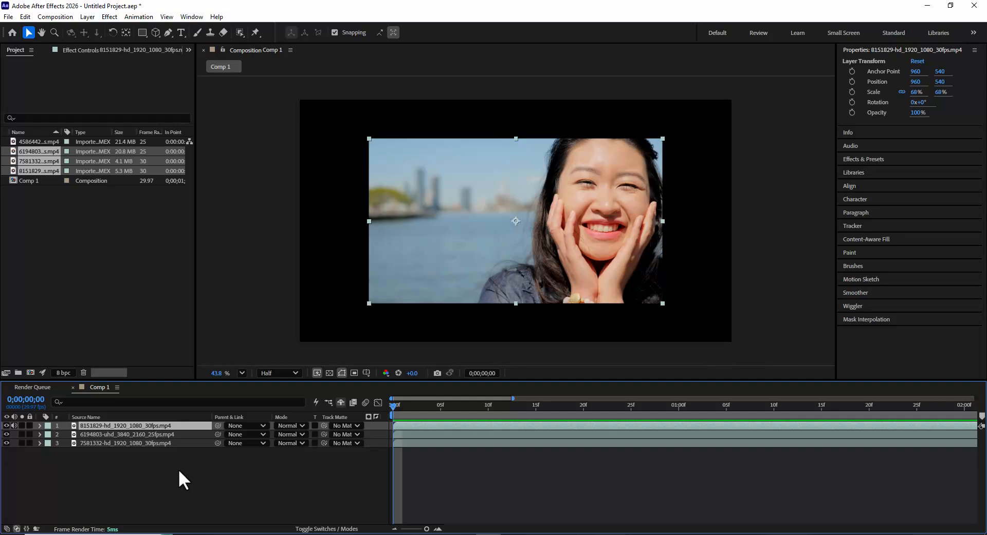
{"action": "left_click", "coordinate": [128, 434]}
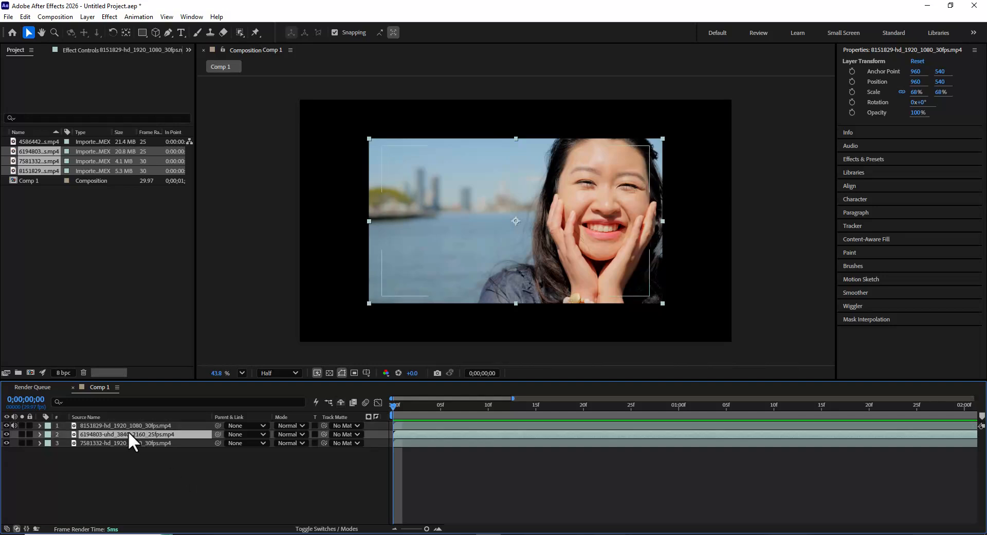
{"action": "left_click", "coordinate": [119, 424]}
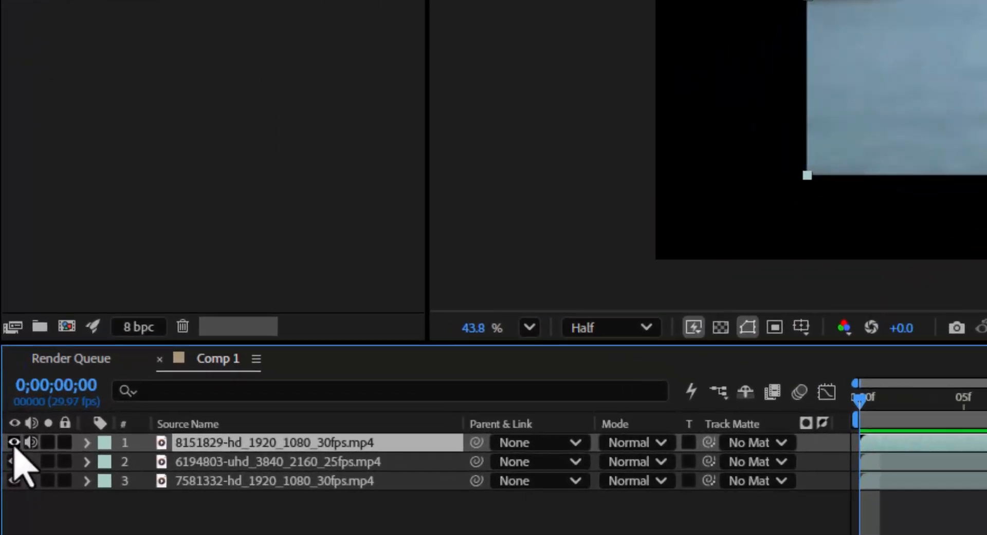
Hide the 8151829 and 6194803 layers one after the other to view the clips underneath, and show both again
{"action": "left_click", "coordinate": [14, 442]}
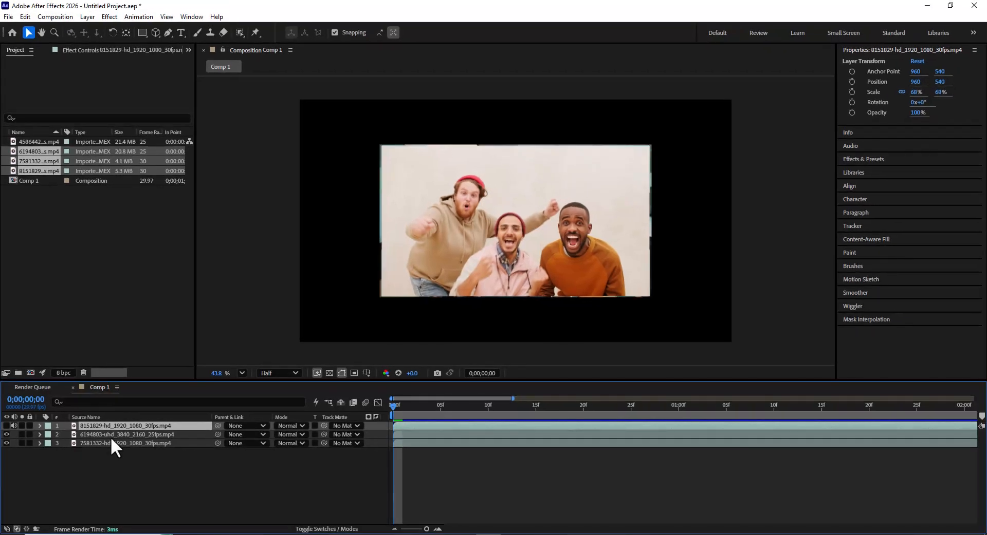
{"action": "left_click", "coordinate": [111, 435]}
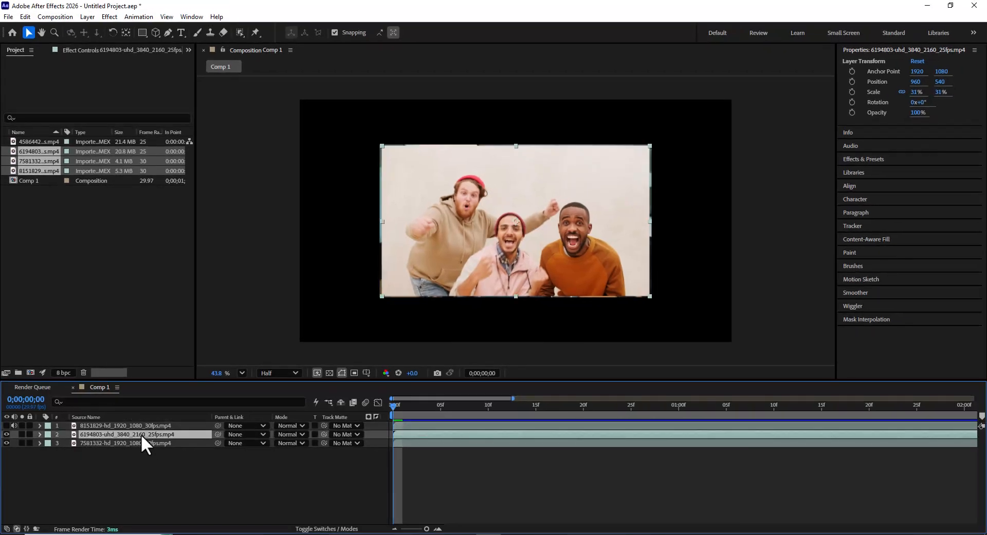
{"action": "left_click", "coordinate": [5, 434]}
{"action": "left_click", "coordinate": [107, 443]}
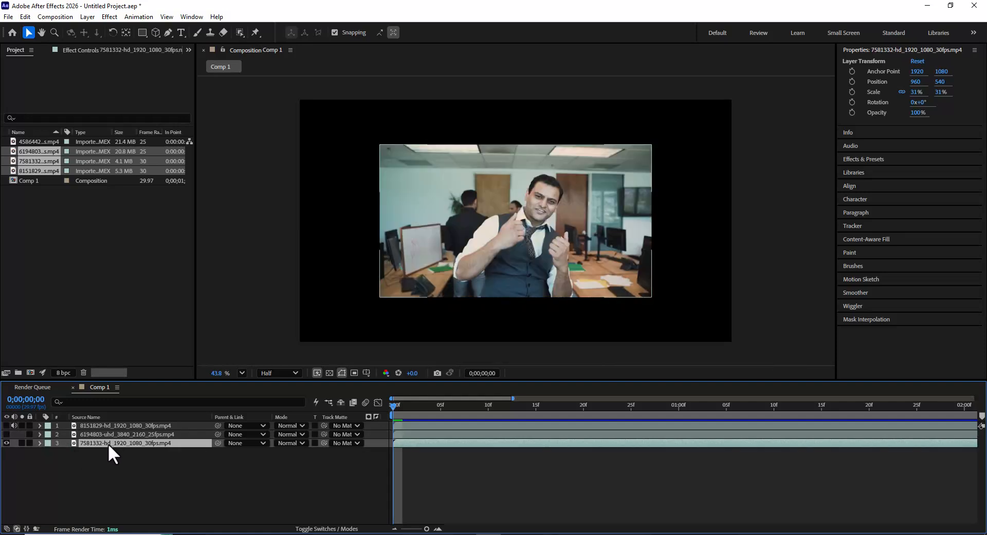
{"action": "left_click", "coordinate": [6, 434]}
{"action": "left_click", "coordinate": [6, 426]}
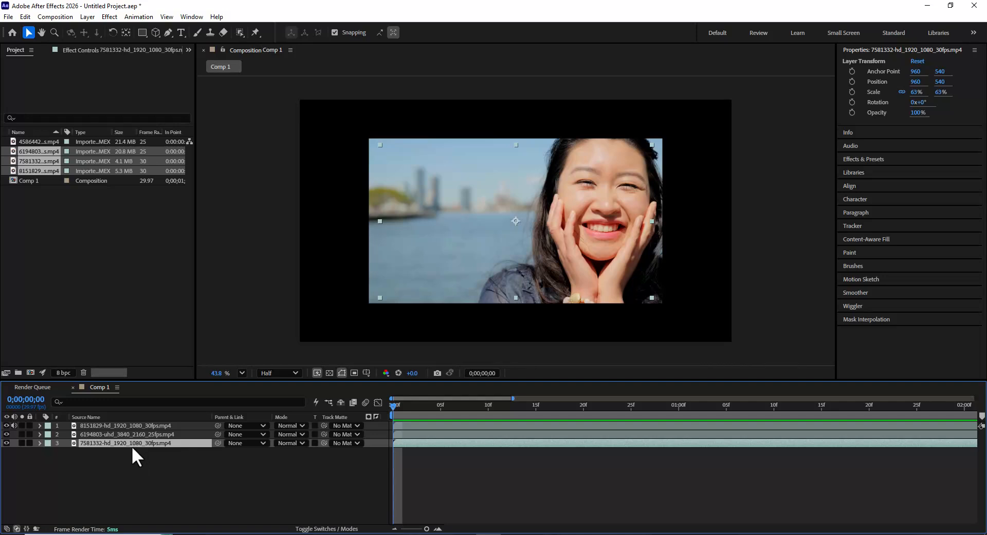
Move the 7581332-hd_1920_1080_30fps.mp4 layer to the top of the layer stack
{"action": "left_click_drag", "start_coordinate": [133, 444], "coordinate": [134, 424]}
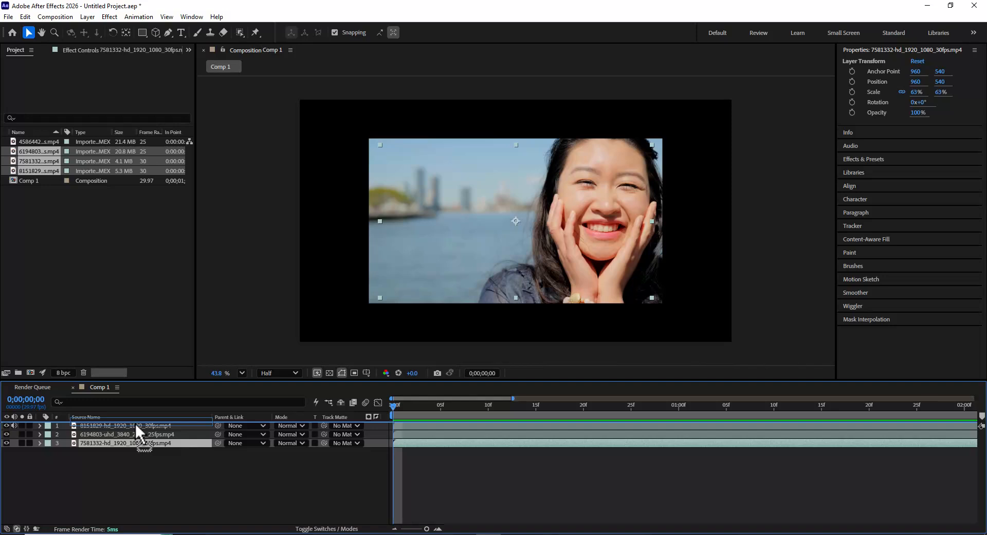
{"action": "left_click_drag", "start_coordinate": [135, 424], "coordinate": [134, 424]}
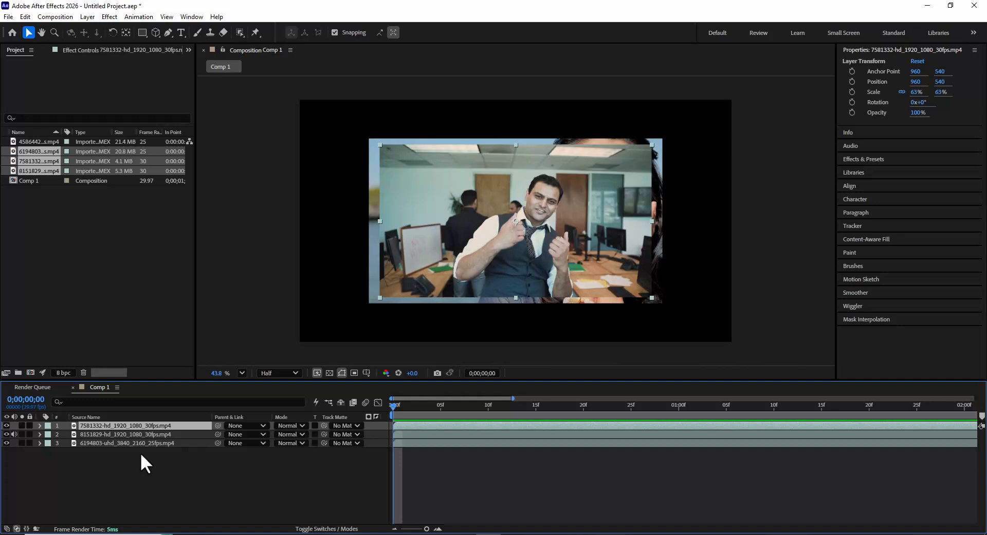
{"action": "left_click", "coordinate": [201, 474]}
Toggle the visibility of the 7581332 layer and the 8151829 layer off and on to compare the composition
{"action": "left_click", "coordinate": [133, 426]}
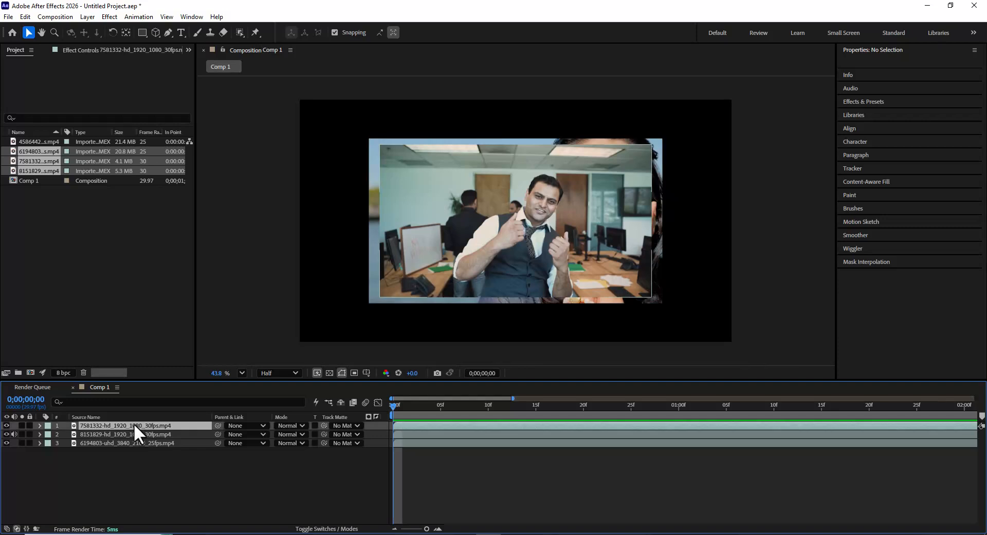
{"action": "left_click", "coordinate": [6, 426]}
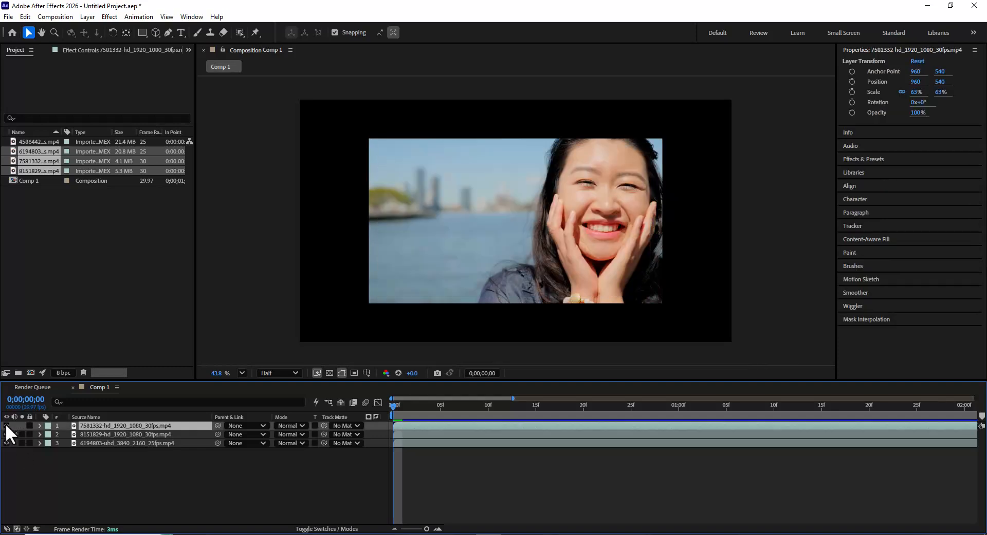
{"action": "left_click", "coordinate": [7, 425]}
{"action": "left_click", "coordinate": [6, 425]}
{"action": "left_click", "coordinate": [7, 426]}
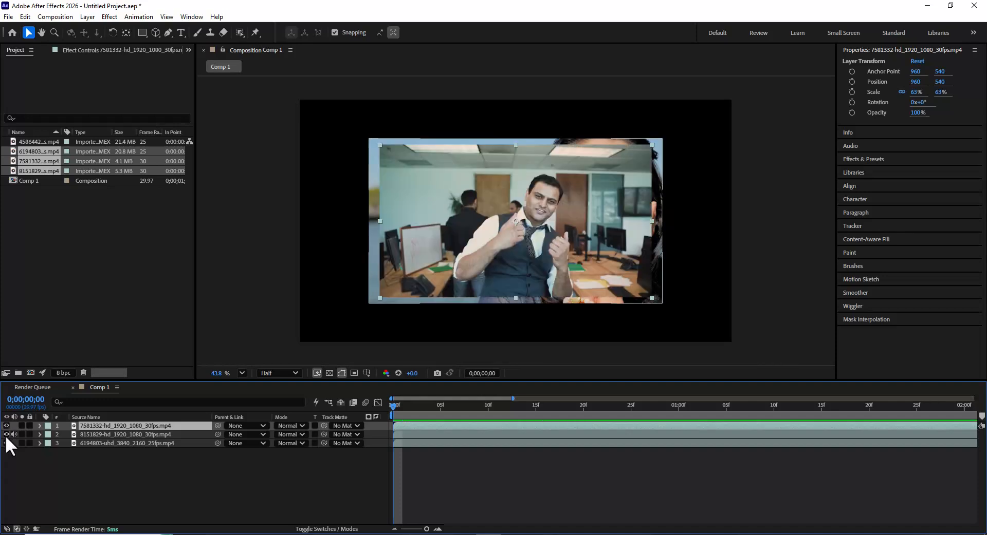
{"action": "left_click", "coordinate": [6, 434]}
{"action": "left_click", "coordinate": [6, 435]}
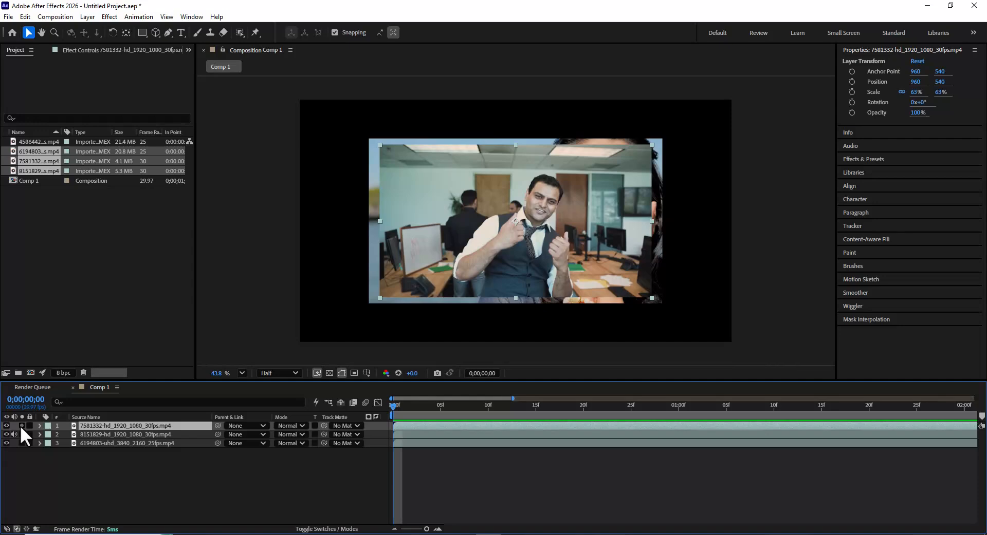
Try the solo and lock switches on the 7581332 layer, and try moving its unlocked clip in the composition
{"action": "left_click", "coordinate": [21, 426]}
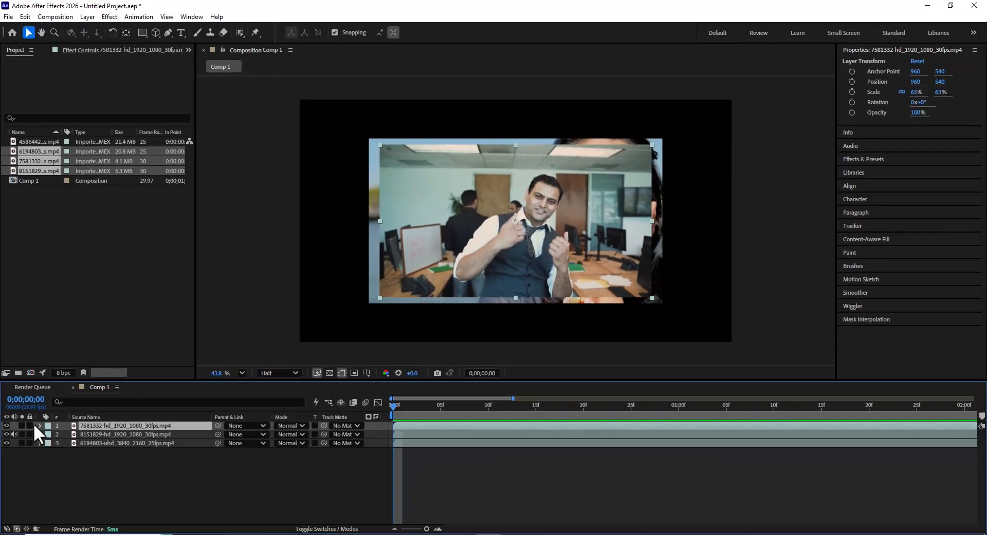
{"action": "left_click", "coordinate": [30, 426]}
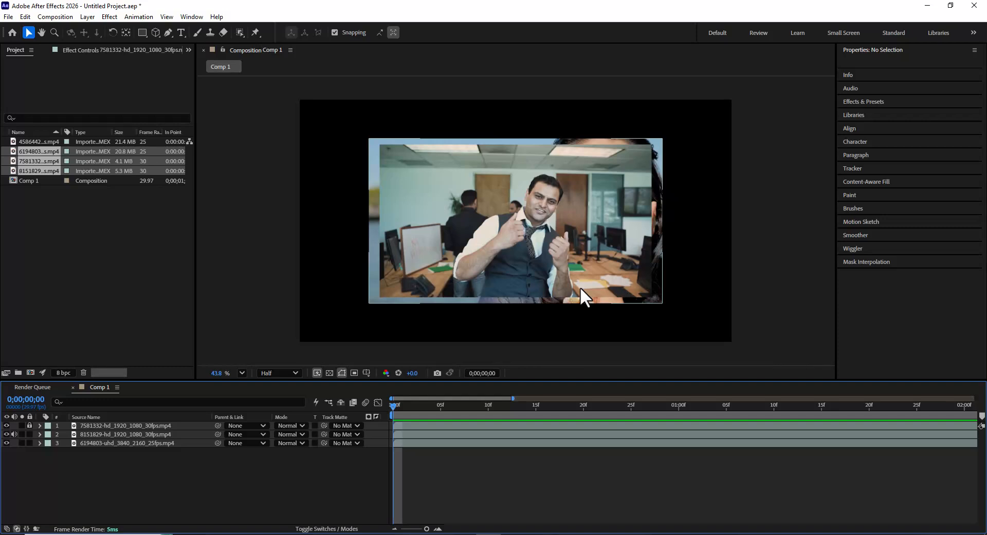
{"action": "left_click", "coordinate": [29, 426]}
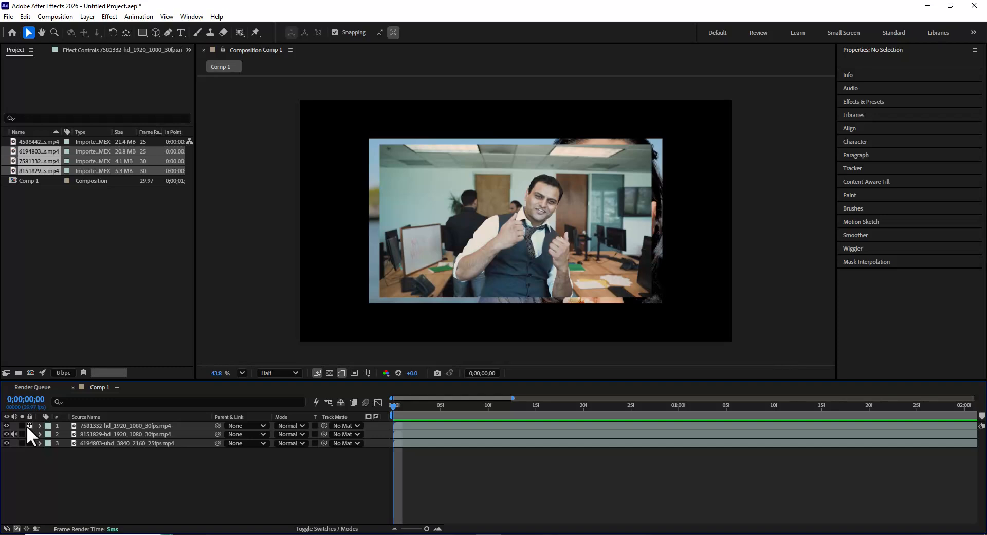
{"action": "left_click", "coordinate": [107, 425]}
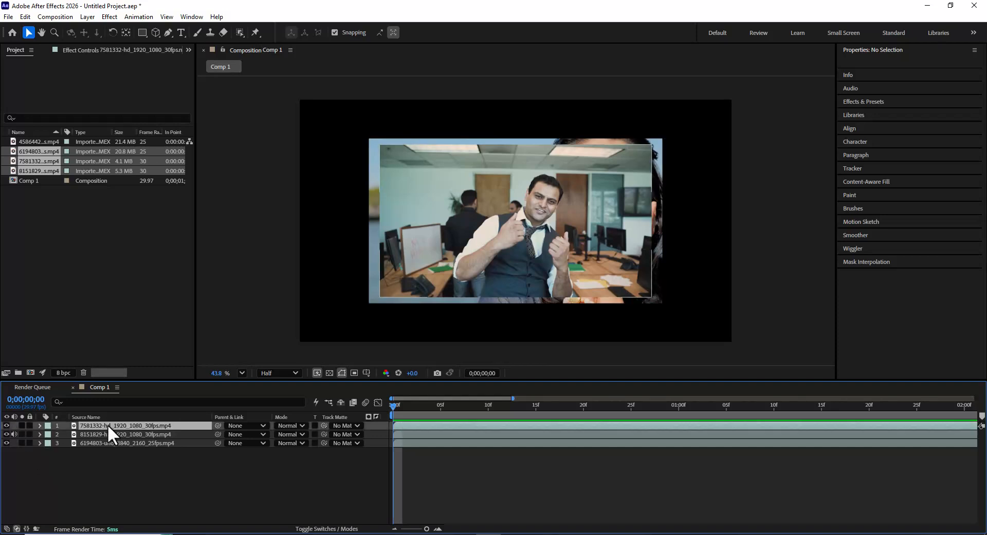
{"action": "left_click_drag", "start_coordinate": [498, 270], "coordinate": [503, 236]}
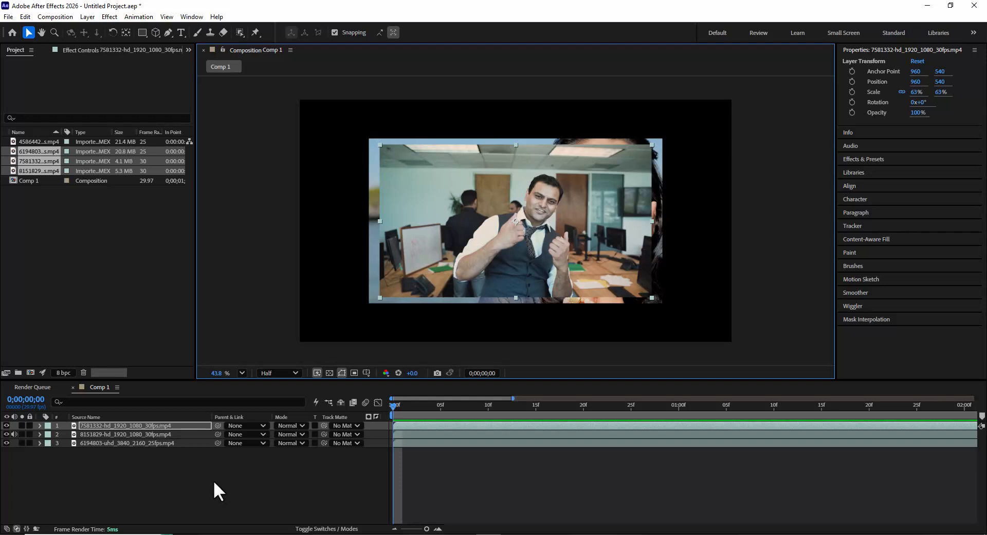
Hide the 8151829 and 6194803 layers and set the scale of the 7581332 layer to 84%
{"action": "left_click", "coordinate": [111, 435]}
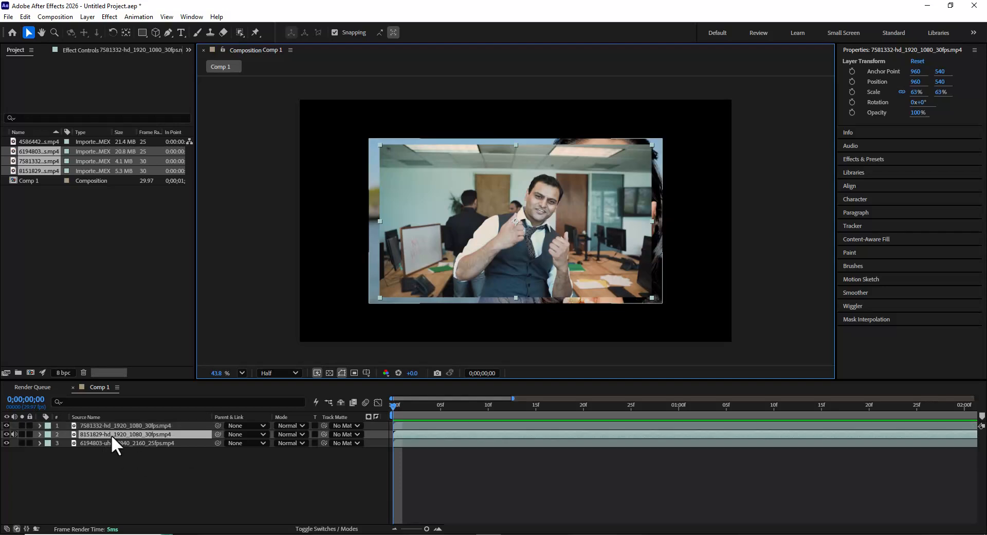
{"action": "left_click", "coordinate": [5, 434]}
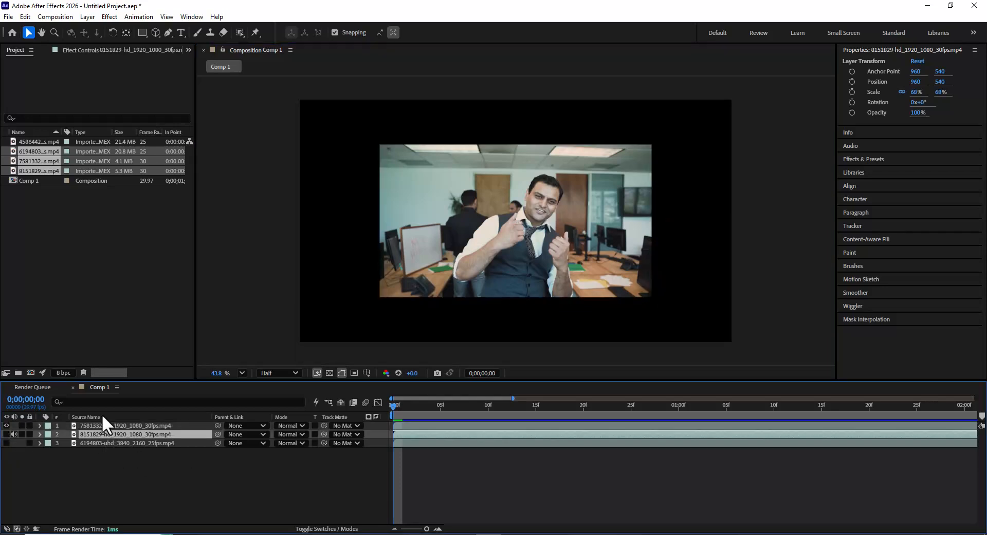
{"action": "left_click", "coordinate": [112, 426]}
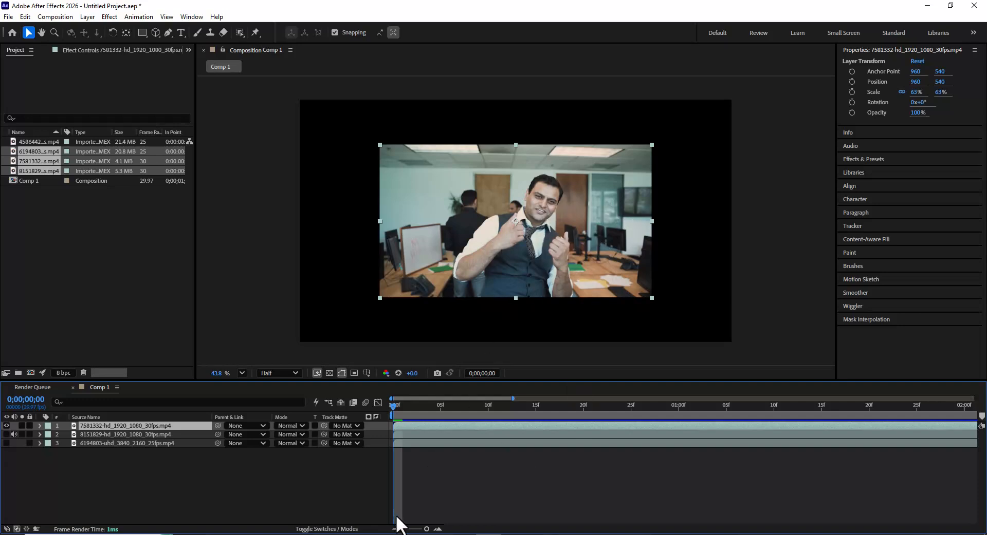
{"action": "key", "text": "s"}
{"action": "left_click_drag", "start_coordinate": [294, 435], "coordinate": [315, 436]}
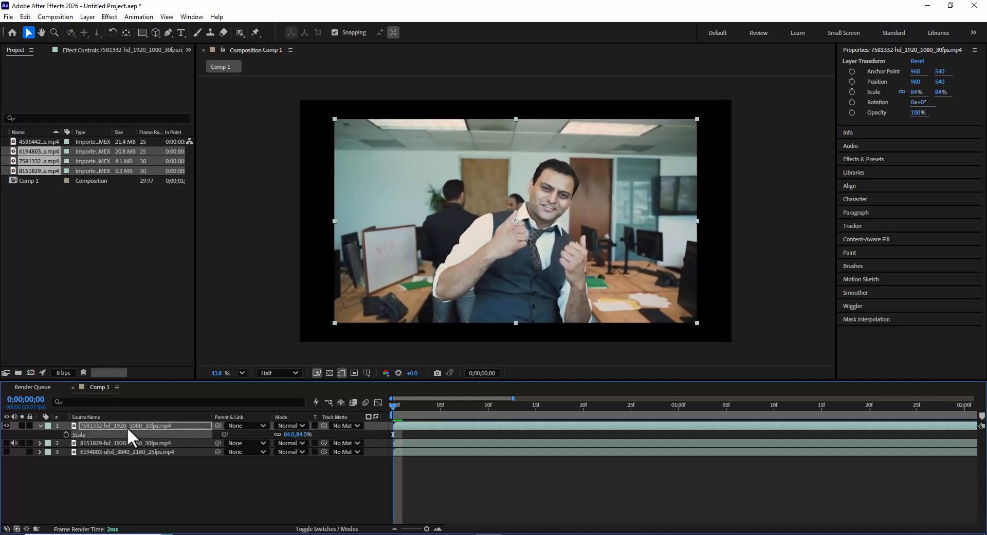
{"action": "left_click", "coordinate": [41, 426]}
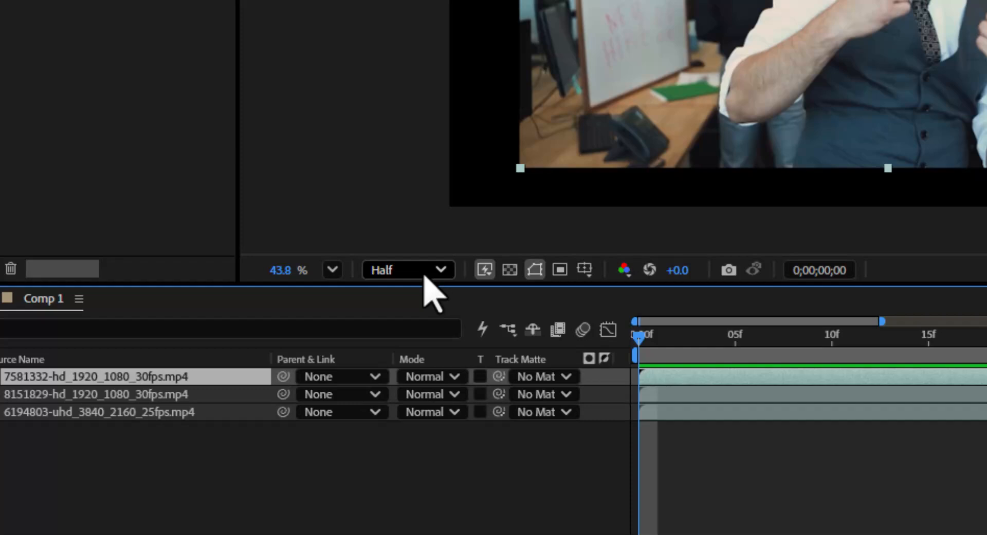
Check the preview resolution options and scrub the current time to 0;00;00;07 to preview the top clip
{"action": "left_click", "coordinate": [425, 277]}
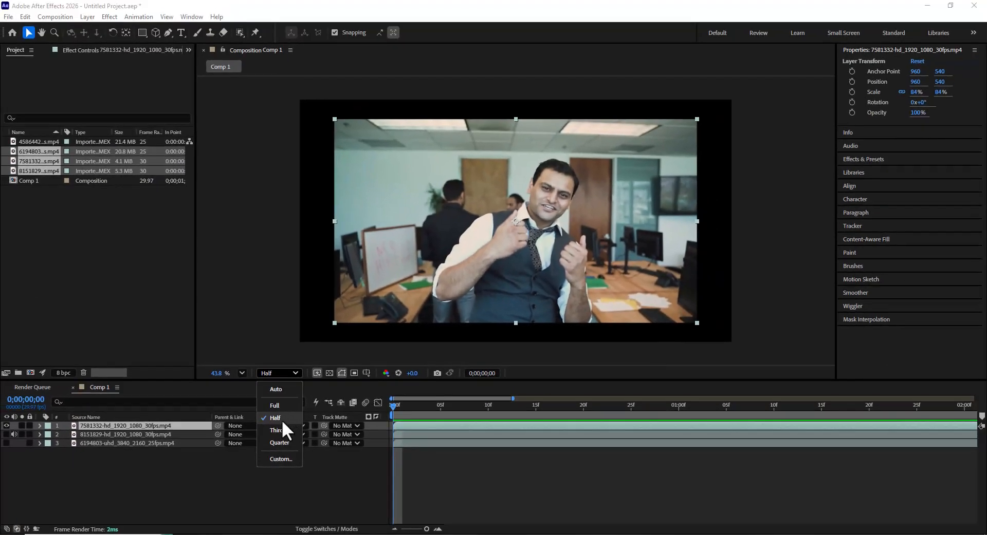
{"action": "left_click", "coordinate": [140, 426]}
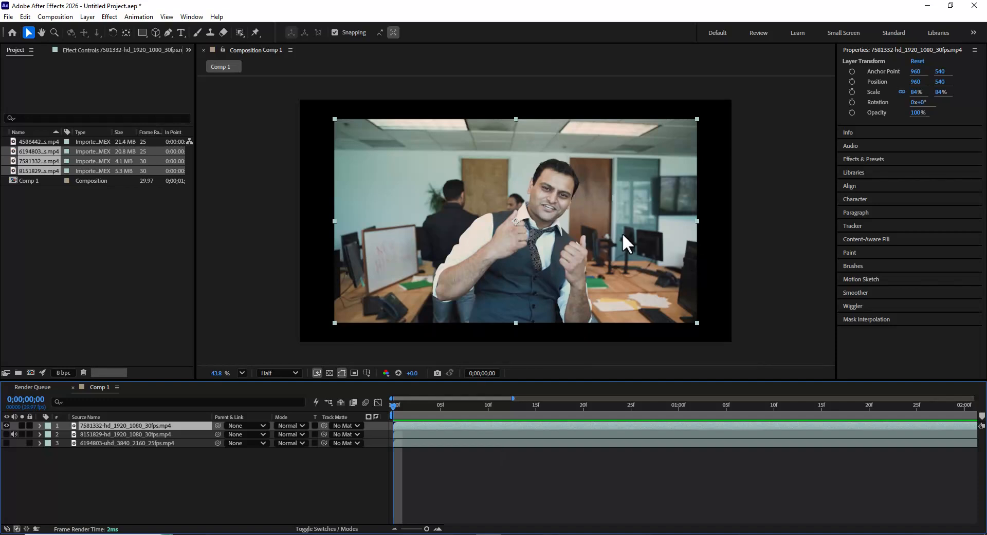
{"action": "left_click_drag", "start_coordinate": [393, 406], "coordinate": [458, 409]}
{"action": "left_click_drag", "start_coordinate": [516, 414], "coordinate": [459, 419]}
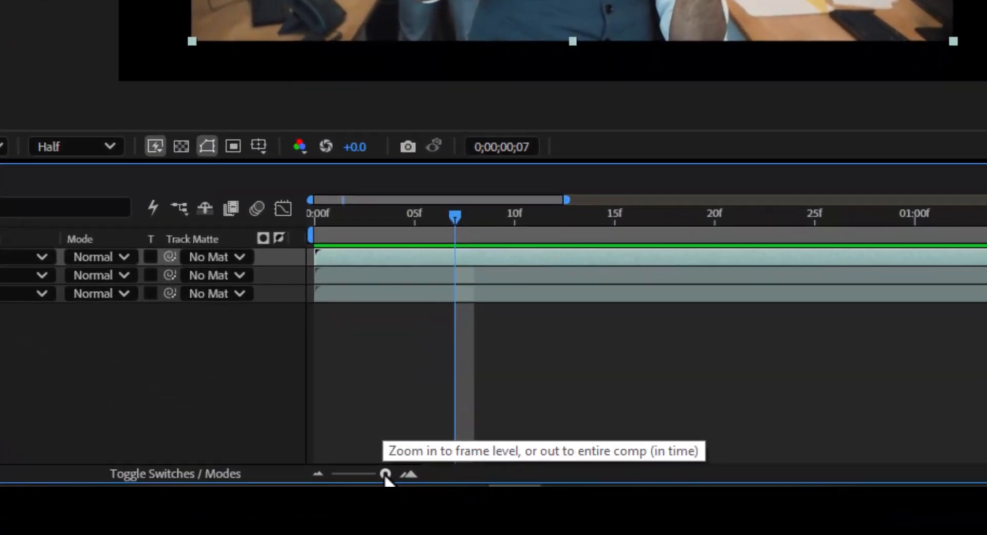
Zoom the timeline between the entire composition and frame level, ending with ruler marks every ten frames
{"action": "left_click_drag", "start_coordinate": [425, 530], "coordinate": [419, 531]}
{"action": "left_click_drag", "start_coordinate": [367, 475], "coordinate": [332, 475]}
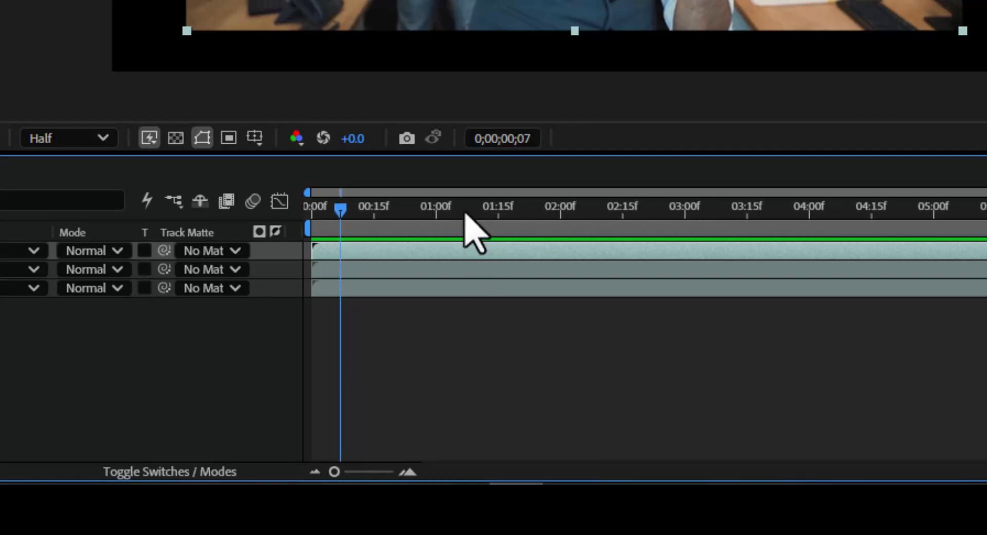
{"action": "left_click_drag", "start_coordinate": [334, 471], "coordinate": [408, 473]}
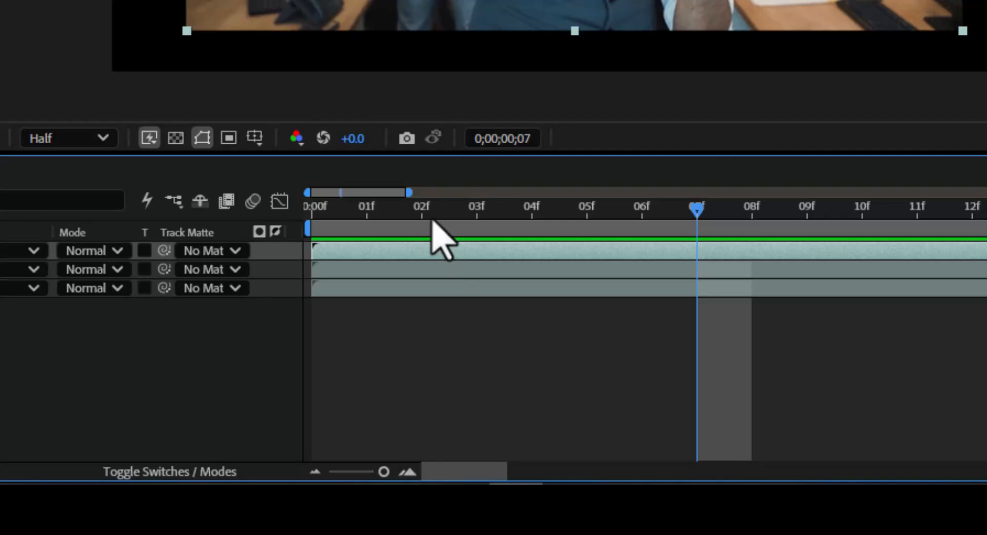
{"action": "left_click_drag", "start_coordinate": [383, 476], "coordinate": [337, 478]}
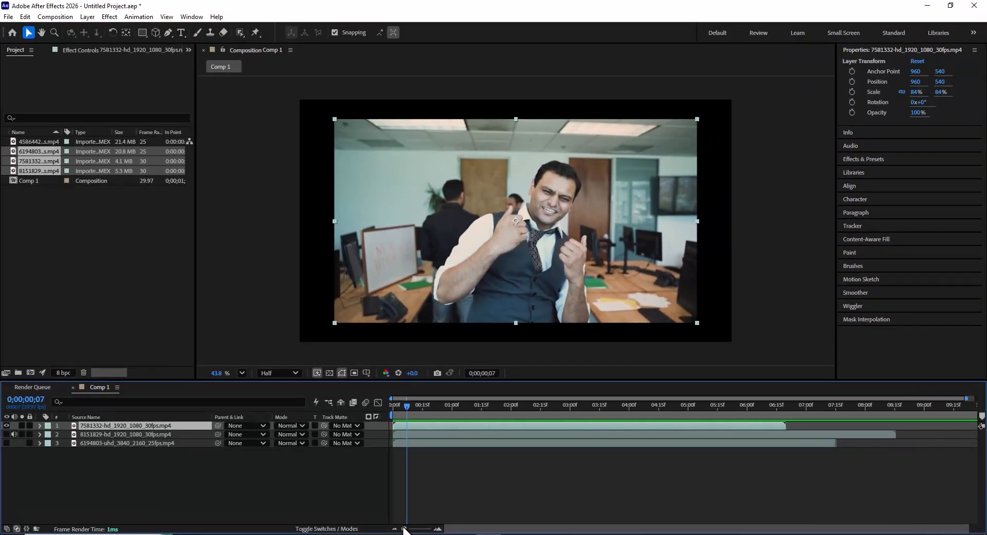
{"action": "left_click_drag", "start_coordinate": [404, 531], "coordinate": [411, 532]}
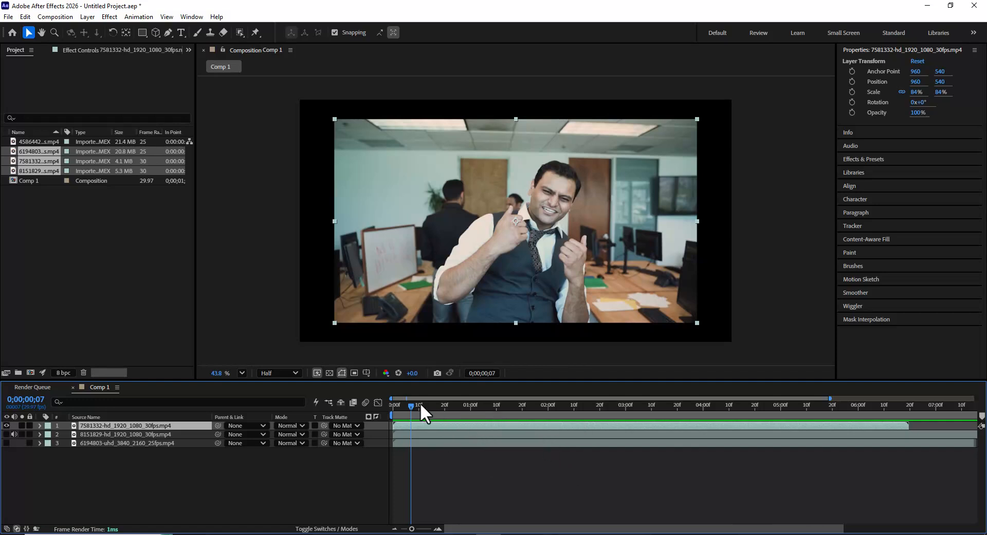
Set the current time to 0;00;04;00 and trim the end of the 7581332 layer to it
{"action": "left_click_drag", "start_coordinate": [411, 405], "coordinate": [591, 403]}
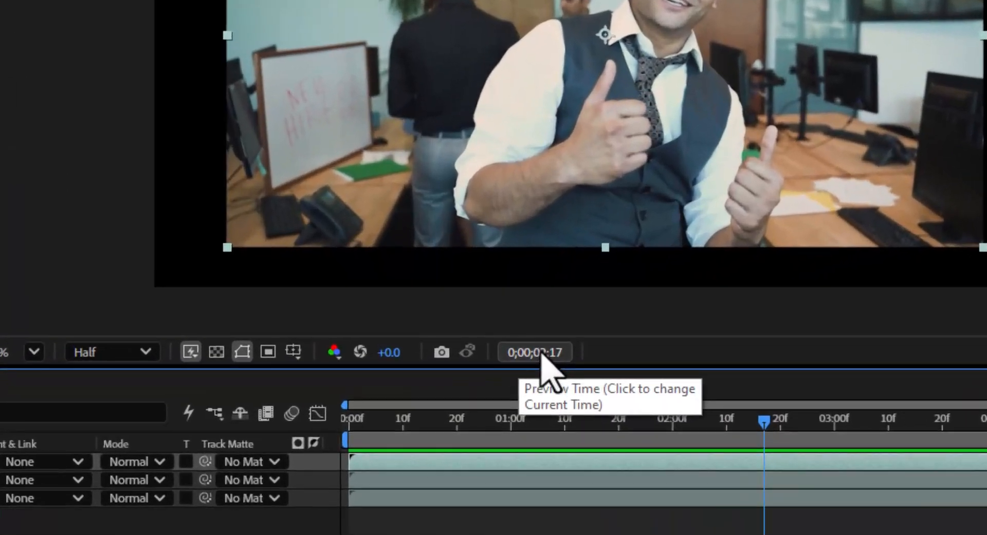
{"action": "left_click", "coordinate": [541, 354]}
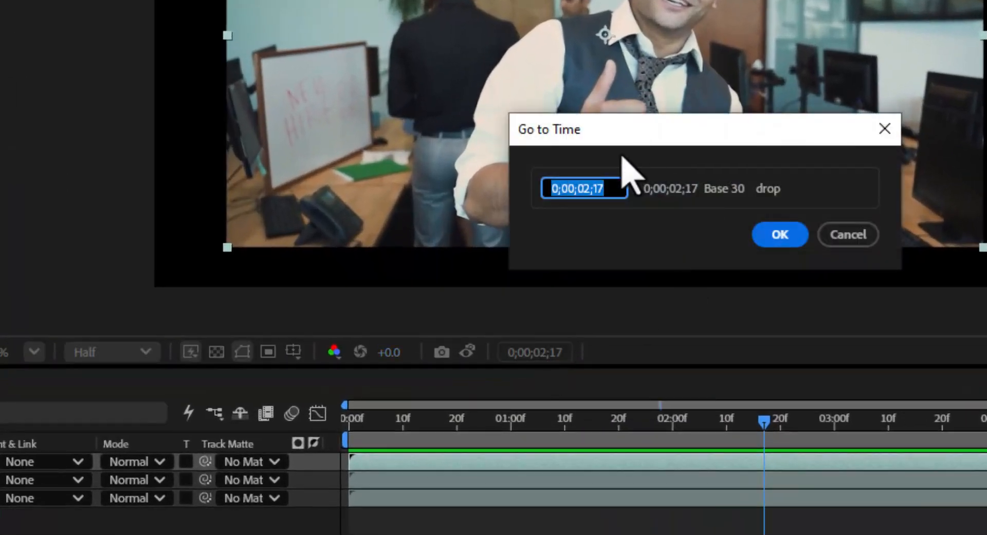
{"action": "left_click_drag", "start_coordinate": [591, 188], "coordinate": [583, 188]}
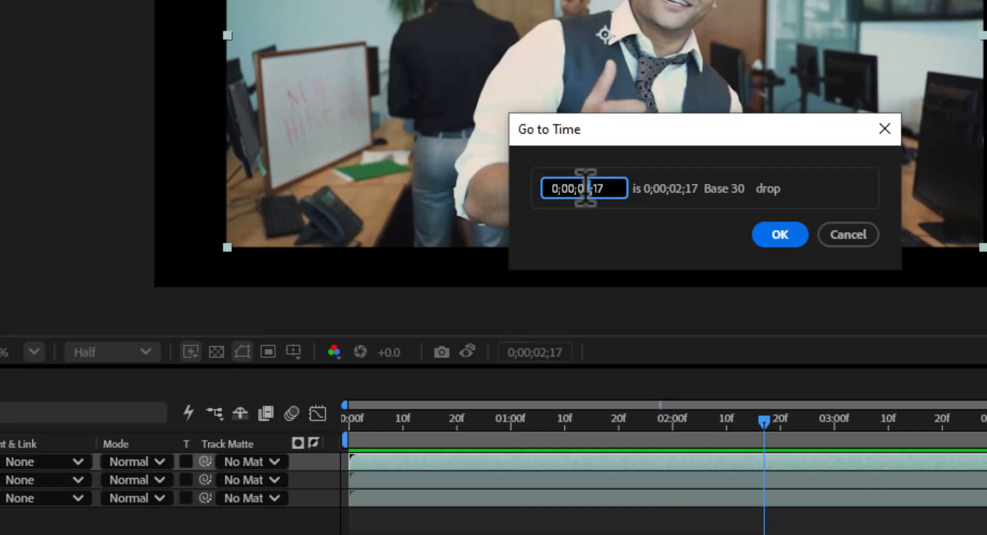
{"action": "type", "text": "4"}
{"action": "left_click_drag", "start_coordinate": [606, 188], "coordinate": [594, 189]}
{"action": "type", "text": "00"}
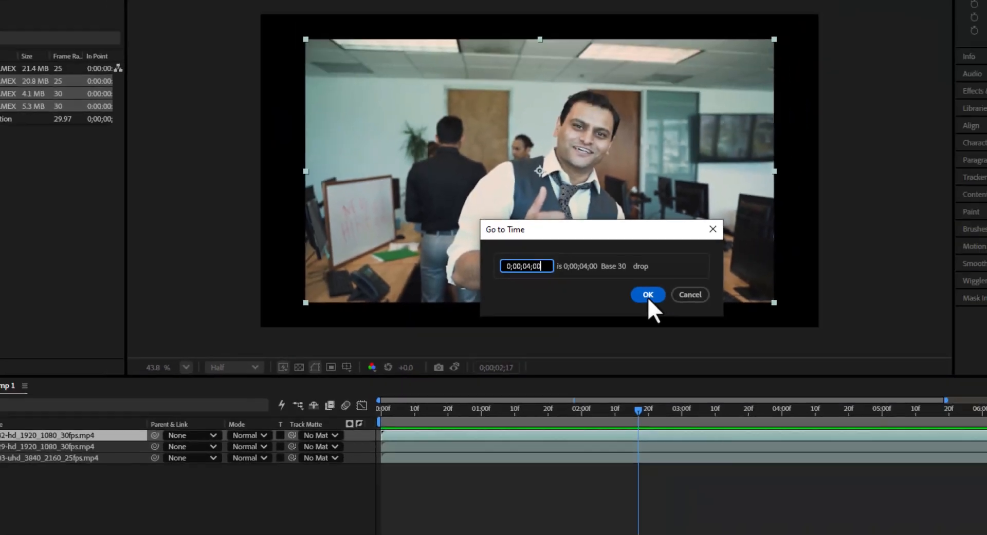
{"action": "left_click", "coordinate": [647, 295]}
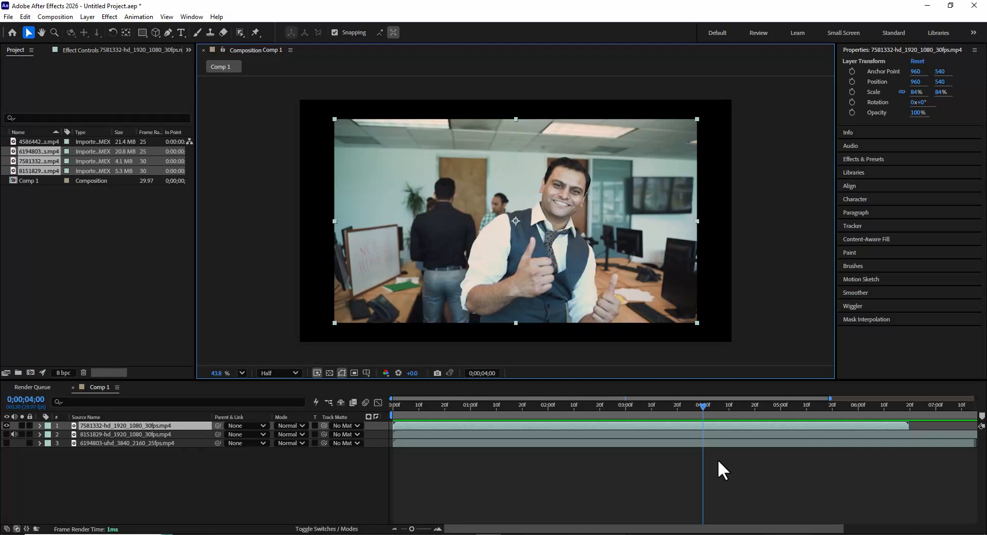
{"action": "key", "text": "alt+bracketright"}
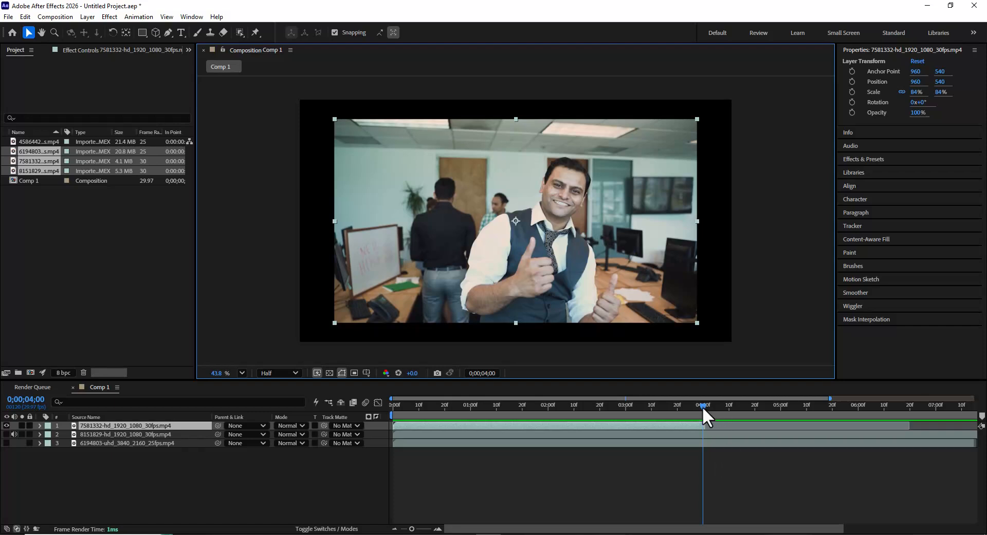
Set the current time to 0;00;01;00 and trim the start of the 7581332 layer to it
{"action": "left_click_drag", "start_coordinate": [702, 406], "coordinate": [529, 417]}
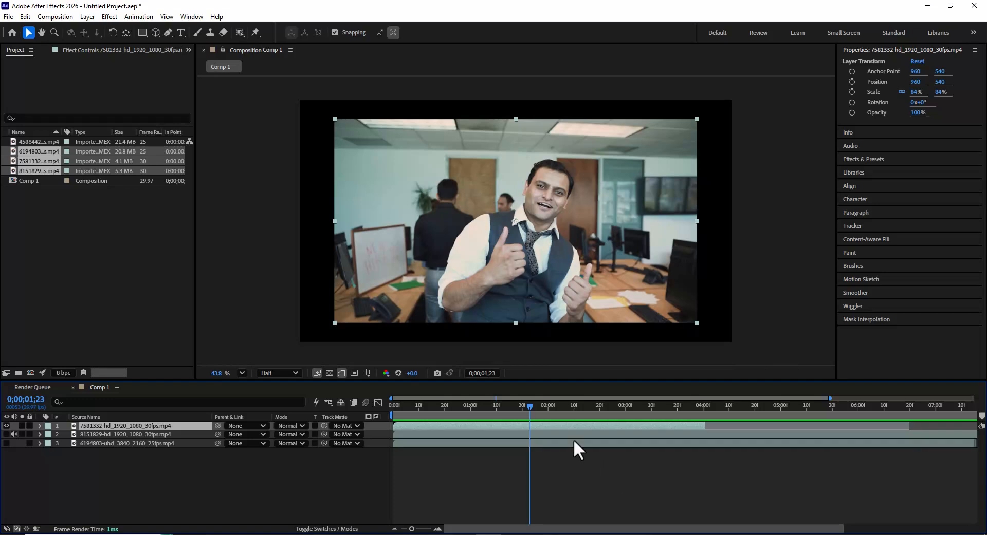
{"action": "left_click", "coordinate": [486, 375]}
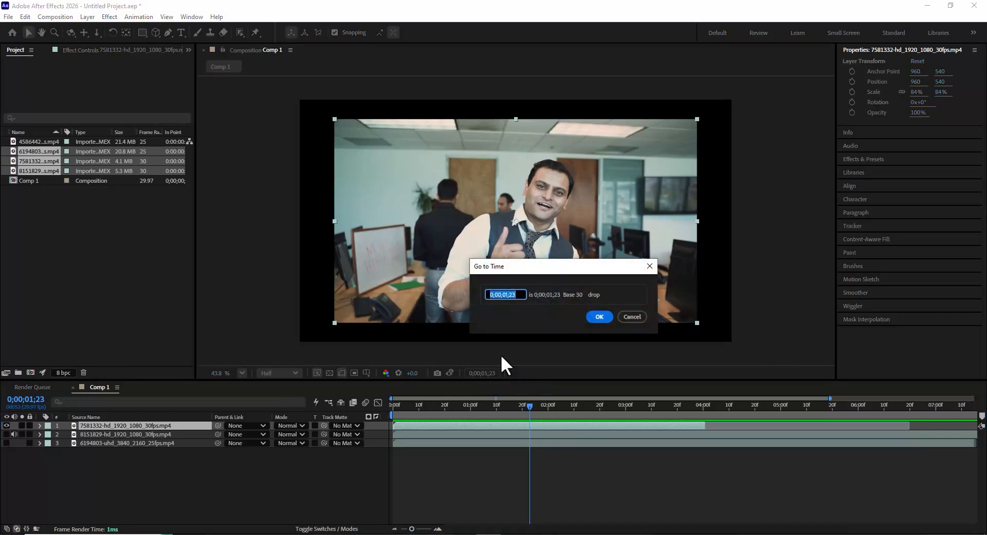
{"action": "type", "text": "0;00;01"}
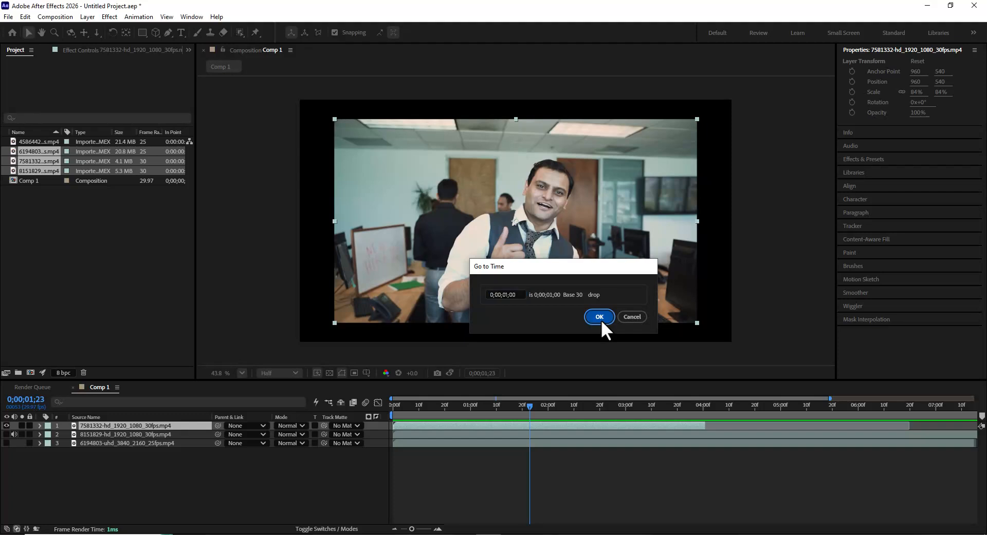
{"action": "left_click", "coordinate": [599, 317]}
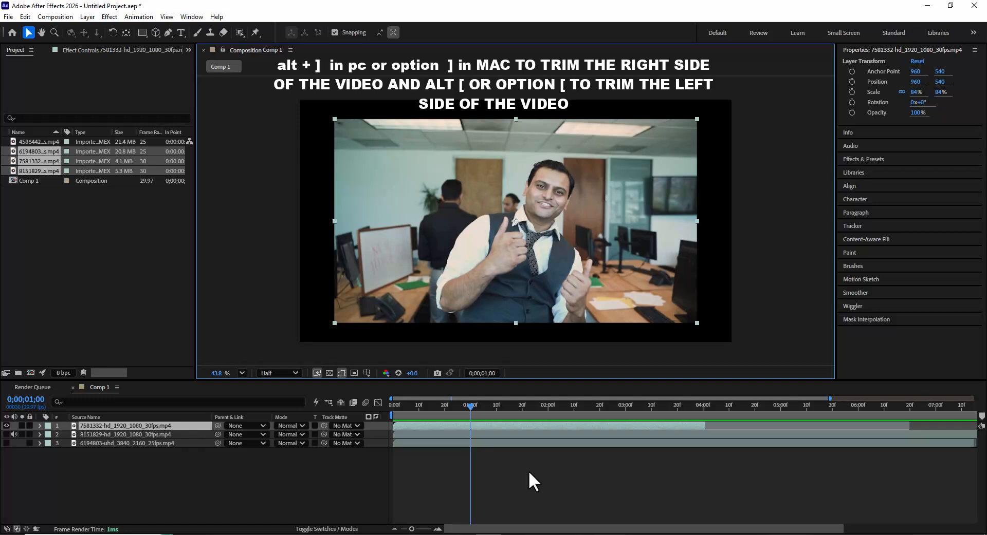
{"action": "key", "text": "alt+bracketleft"}
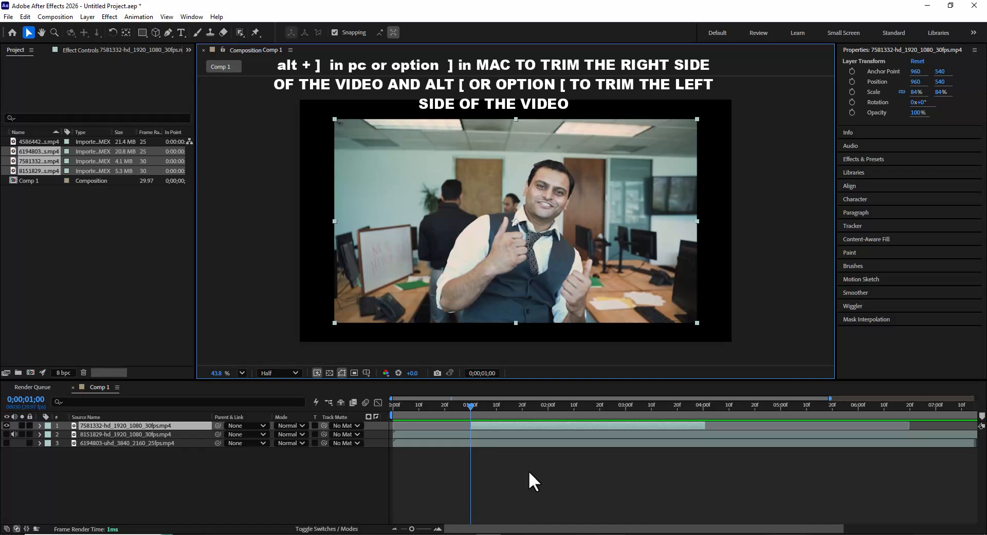
Scrub to before the trimmed 7581332 clip and jump the current time back and forth between its in and out points
{"action": "left_click", "coordinate": [471, 406]}
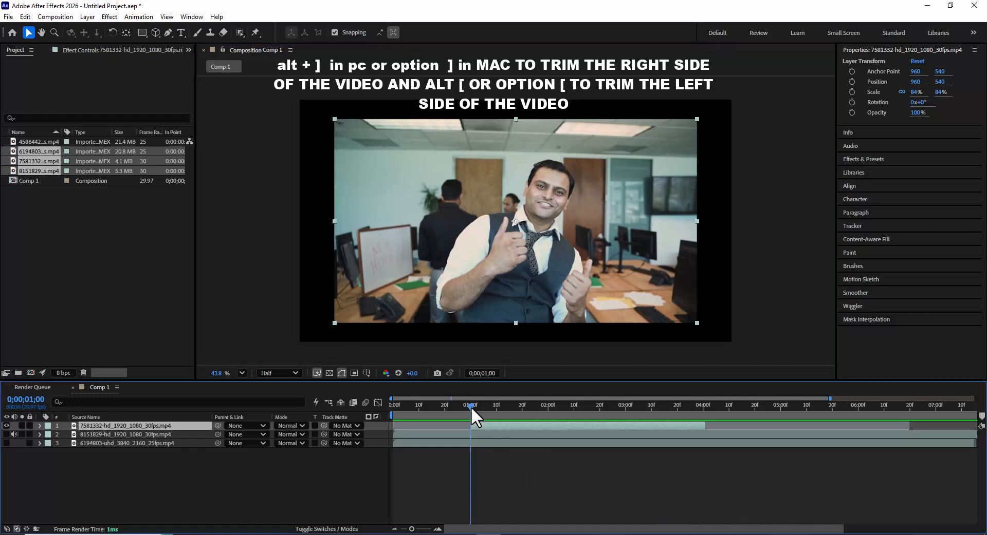
{"action": "left_click_drag", "start_coordinate": [471, 406], "coordinate": [442, 412]}
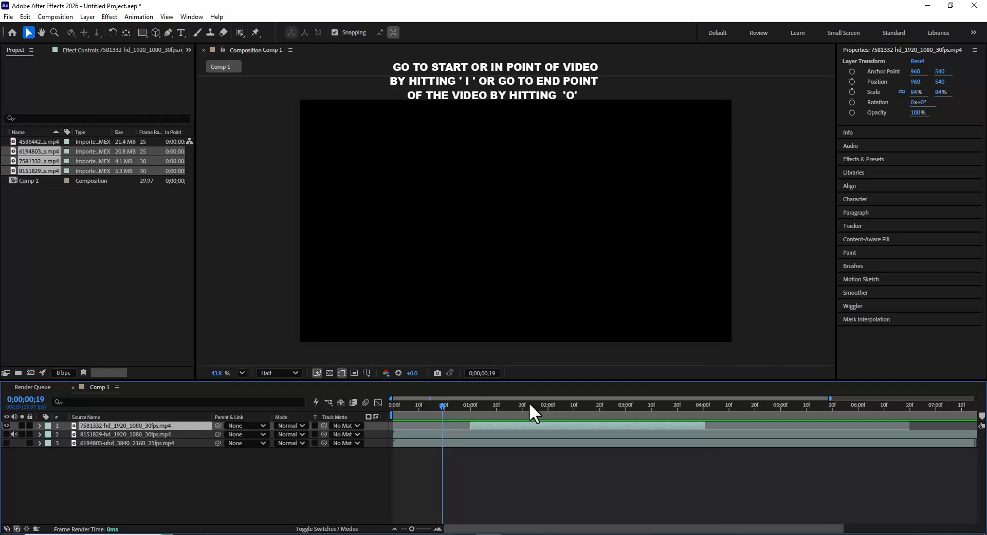
{"action": "key", "text": "i"}
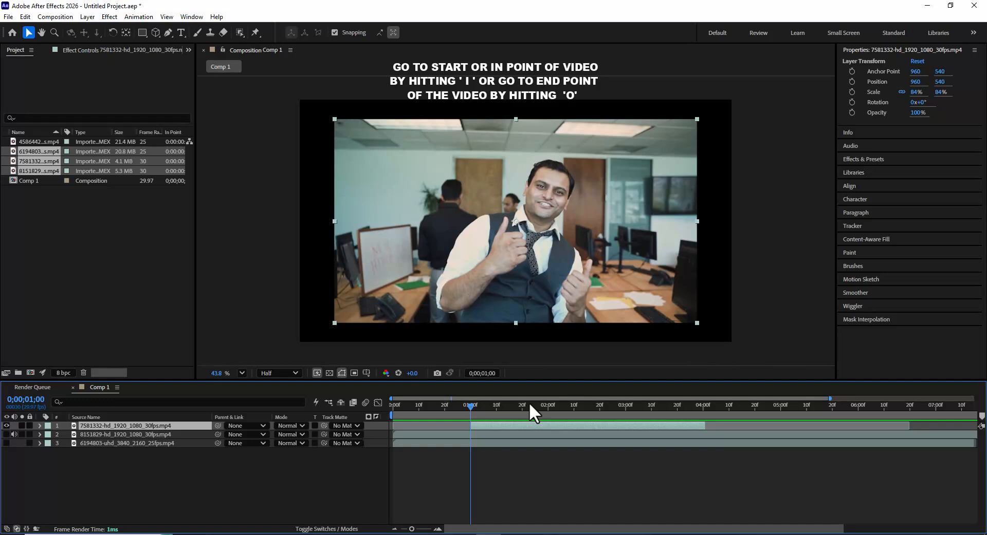
{"action": "key", "text": "o"}
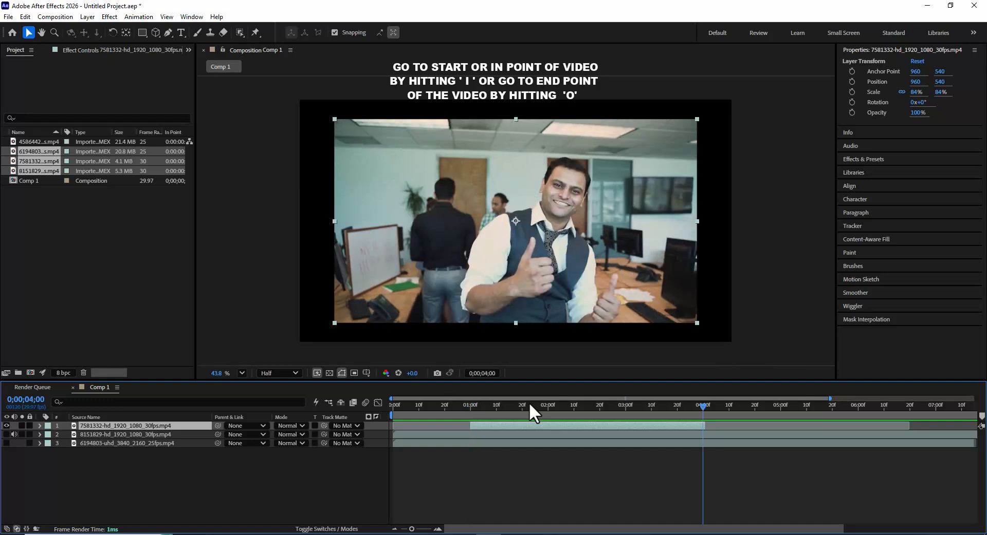
{"action": "key", "text": "i"}
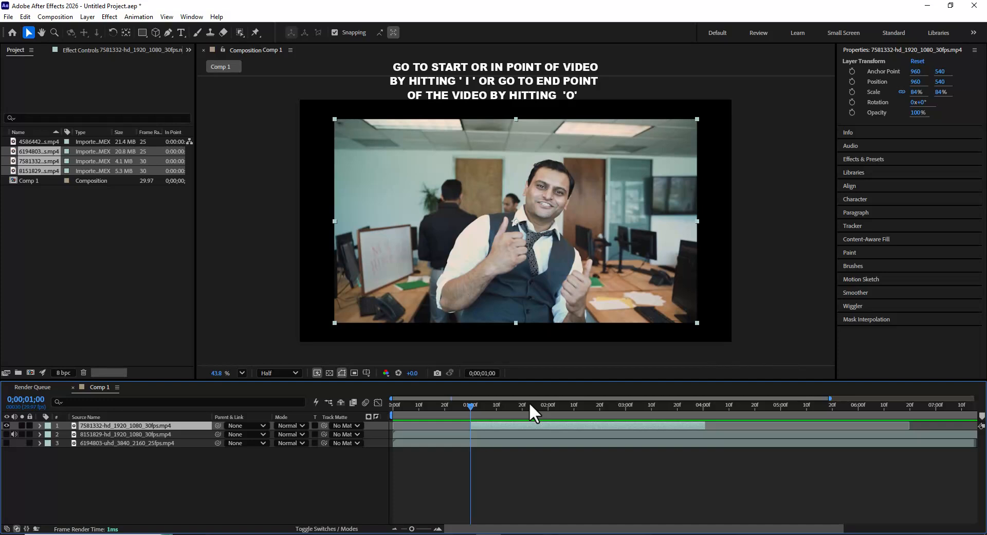
{"action": "key", "text": "o"}
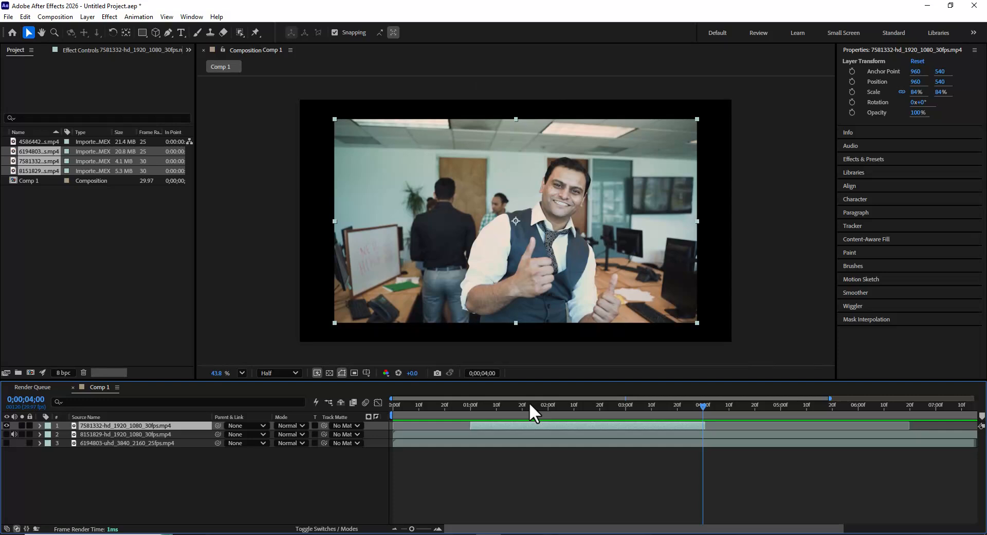
Set the work area from the 7581332 layer's in point to its out point and trim the composition to the work area
{"action": "left_click", "coordinate": [430, 417]}
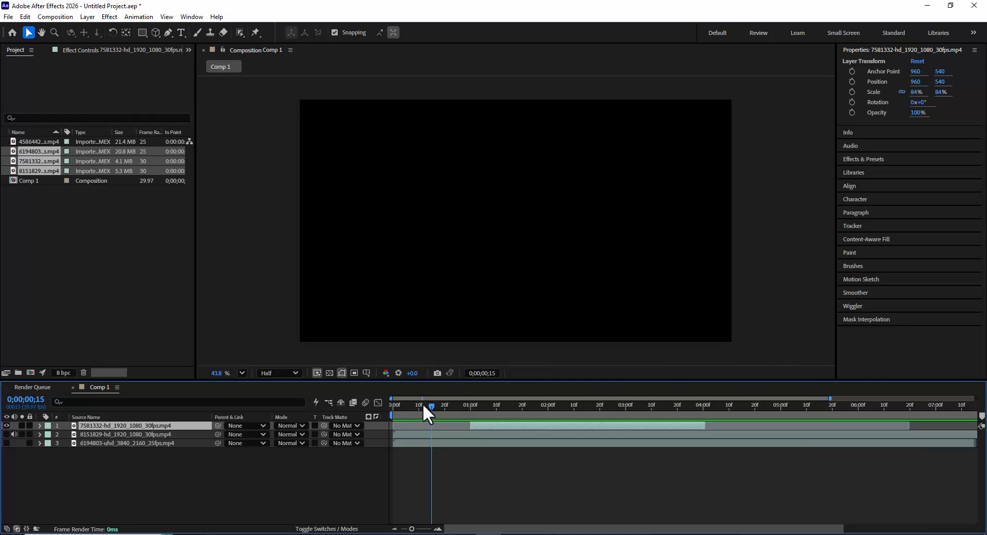
{"action": "left_click_drag", "start_coordinate": [430, 406], "coordinate": [426, 406]}
{"action": "key", "text": "i"}
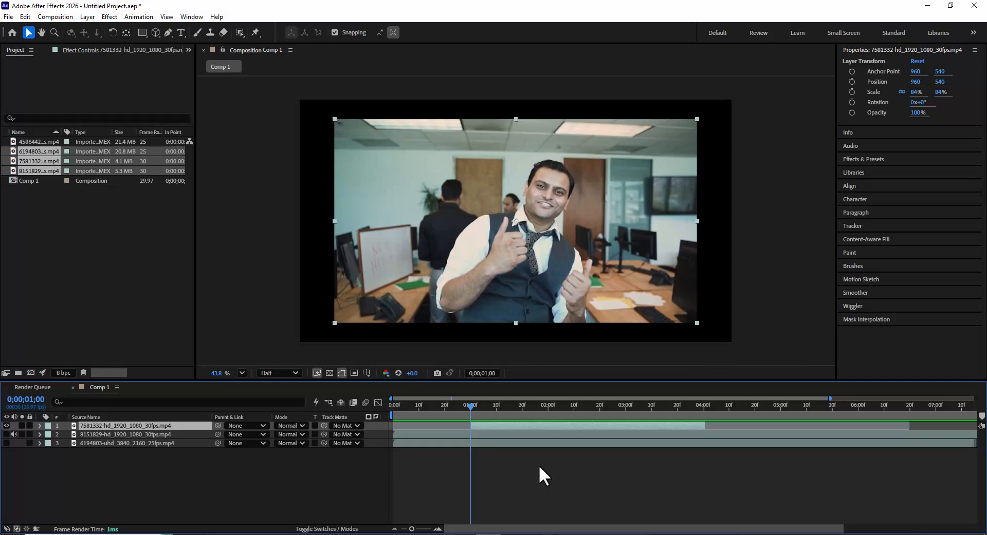
{"action": "key", "text": "b"}
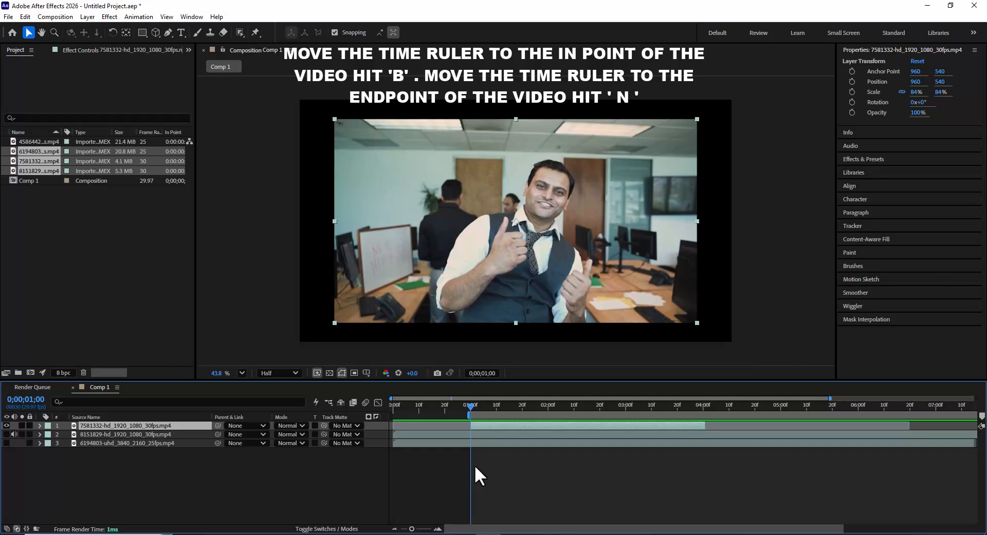
{"action": "key", "text": "o"}
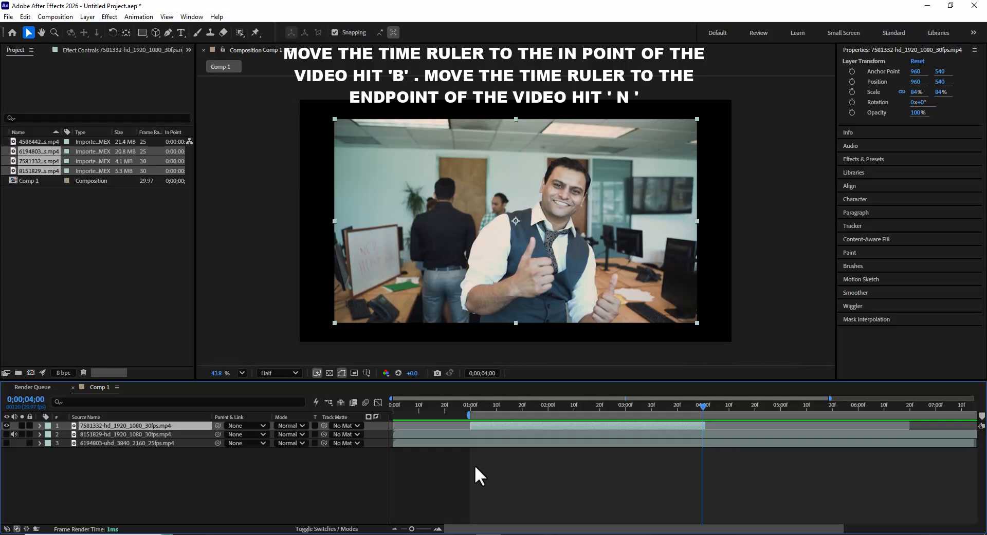
{"action": "key", "text": "n"}
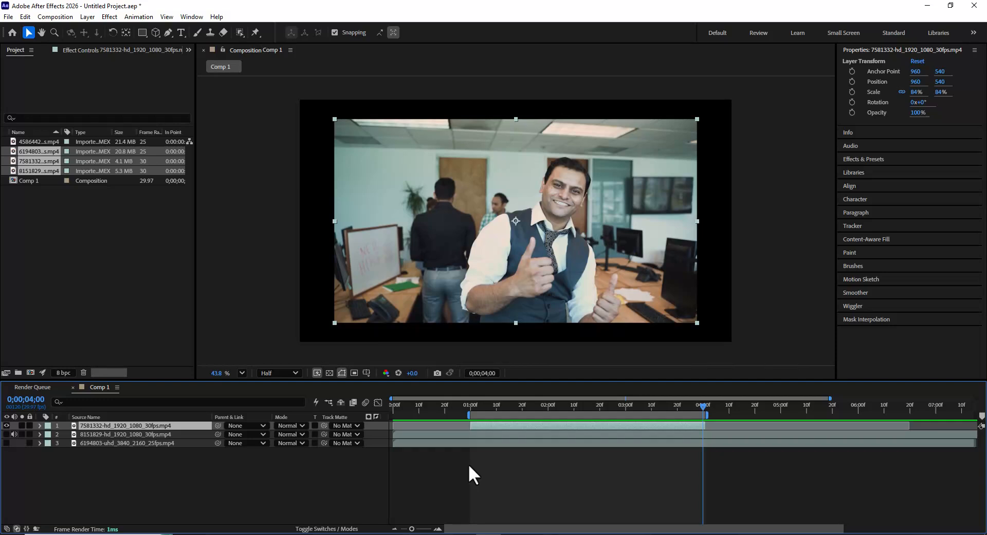
{"action": "right_click", "coordinate": [586, 417]}
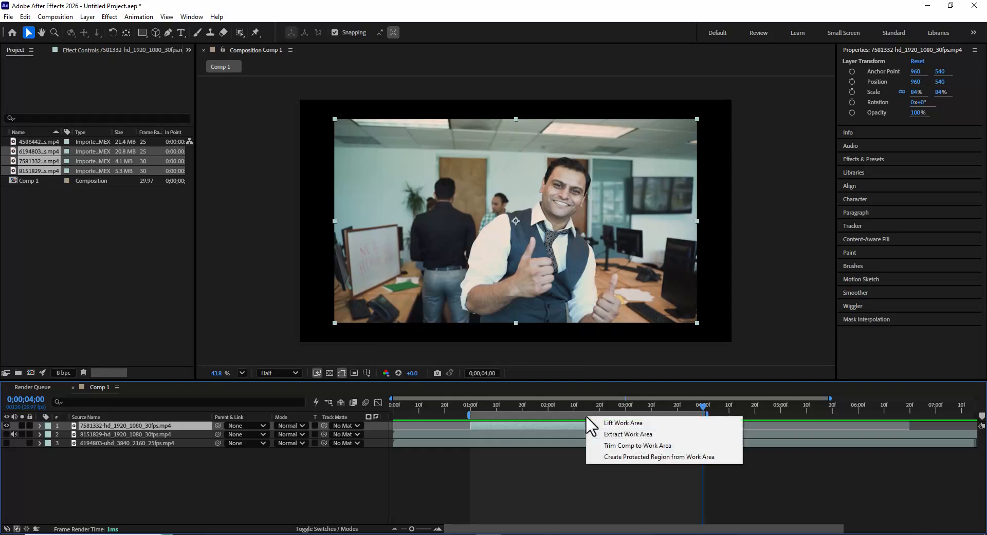
{"action": "left_click", "coordinate": [642, 448]}
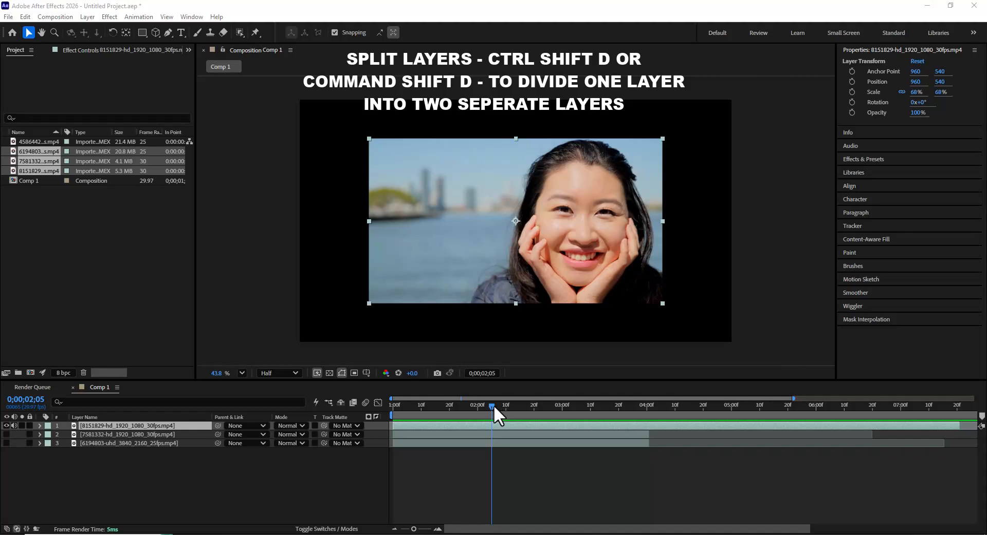
Try splitting the 8151829 layer at 0;00;02;00, 0;00;03;00 and 0;00;04;00, and scrub through the pieces
{"action": "mouse_move", "coordinate": [491, 406]}
{"action": "left_mouse_down"}
{"action": "mouse_move", "coordinate": [507, 406]}
{"action": "mouse_move", "coordinate": [476, 404]}
{"action": "mouse_move", "coordinate": [527, 405]}
{"action": "mouse_move", "coordinate": [476, 406]}
{"action": "left_mouse_up"}
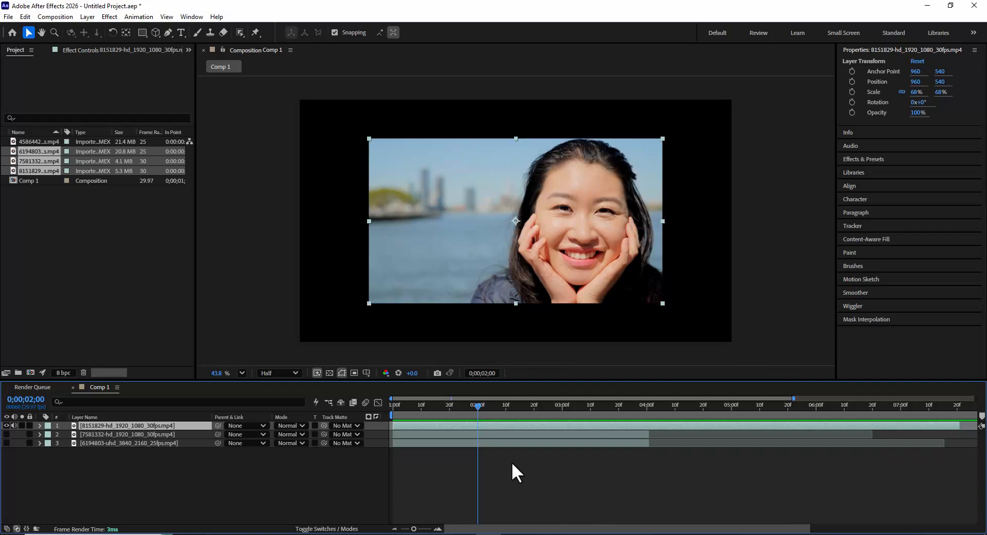
{"action": "key", "text": "ctrl+shift+d"}
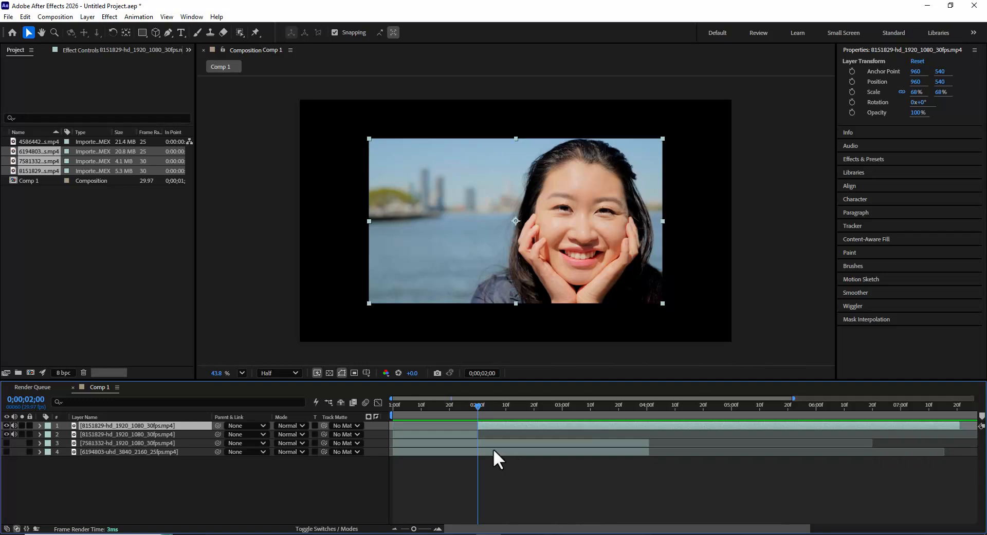
{"action": "left_click", "coordinate": [458, 438]}
{"action": "left_click", "coordinate": [501, 424]}
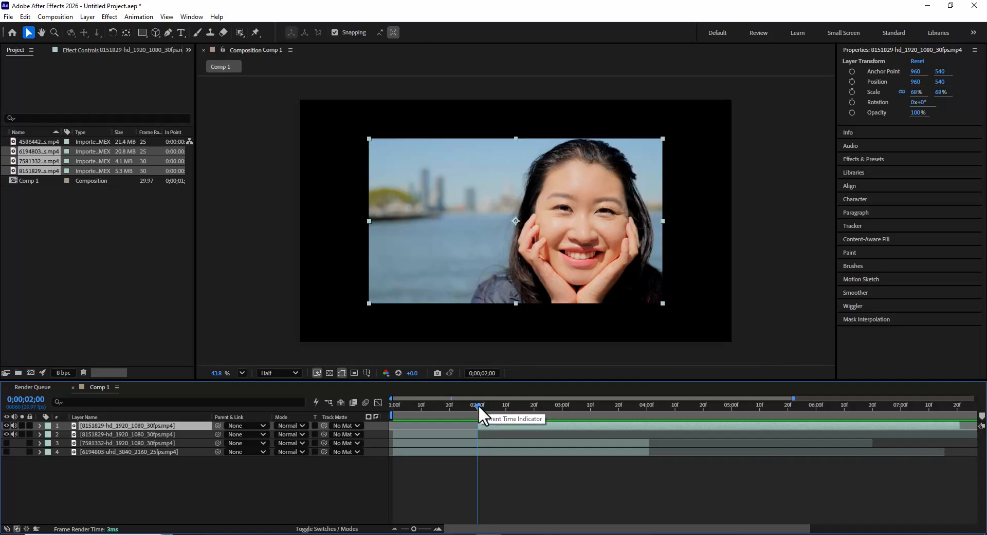
{"action": "left_click_drag", "start_coordinate": [478, 405], "coordinate": [562, 408]}
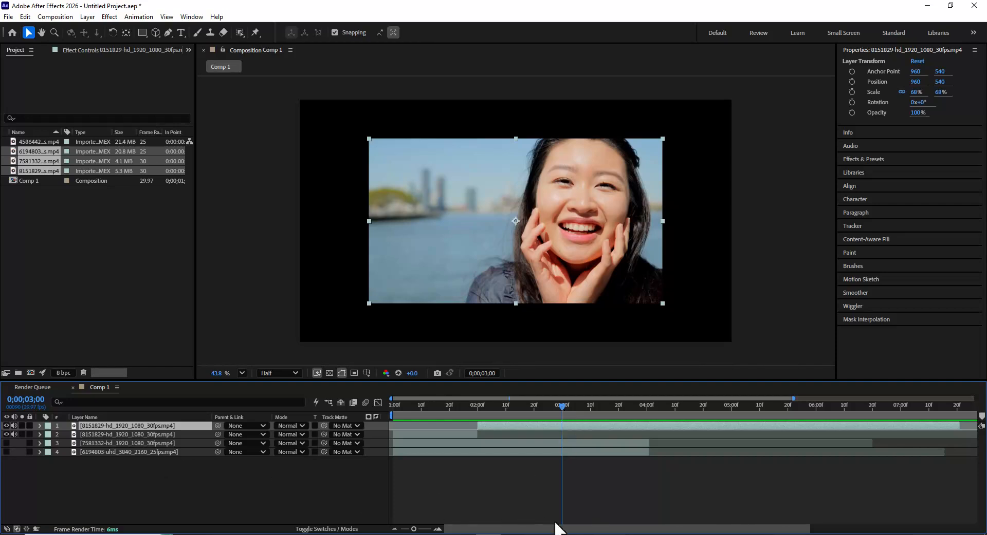
{"action": "key", "text": "ctrl+shift+d"}
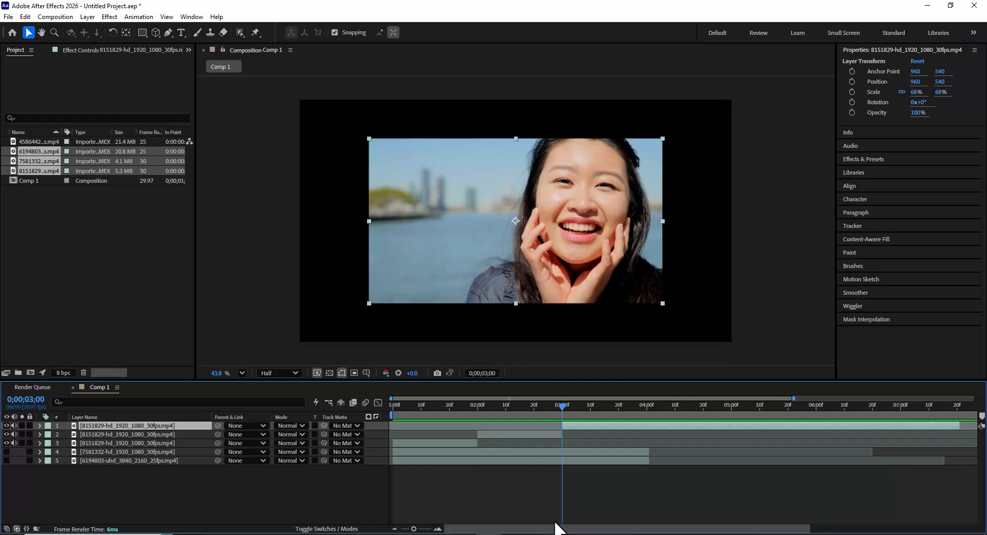
{"action": "left_click_drag", "start_coordinate": [561, 406], "coordinate": [647, 408]}
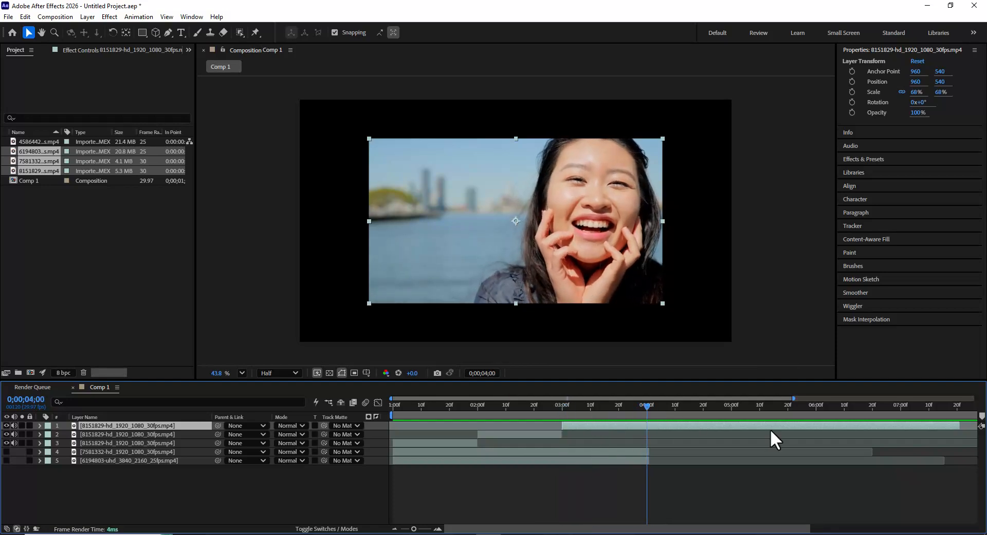
{"action": "key", "text": "ctrl+shift+d"}
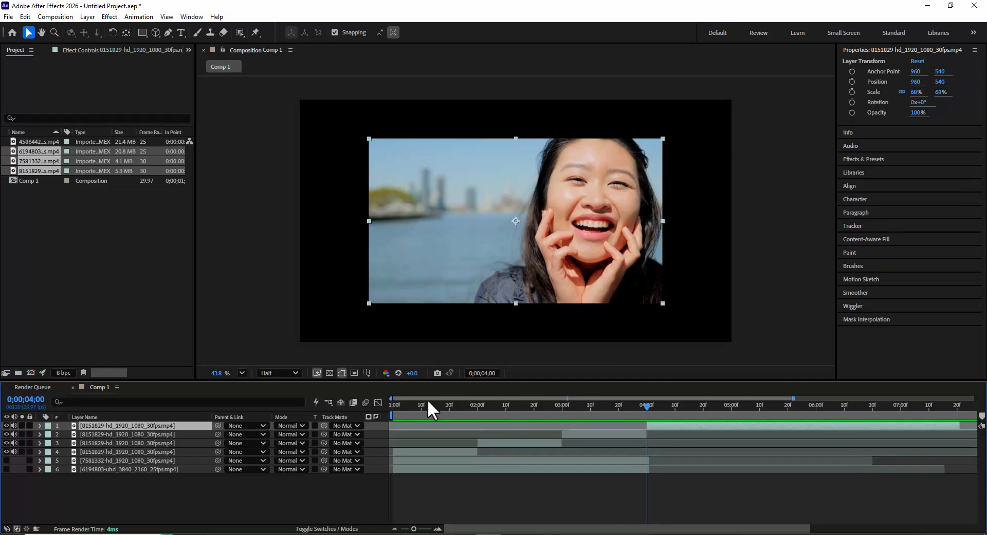
{"action": "left_click_drag", "start_coordinate": [445, 411], "coordinate": [702, 417]}
Undo the three splits of the 8151829 layer
{"action": "key", "text": "ctrl+z"}
{"action": "key", "text": "ctrl+z"}
{"action": "key", "text": "ctrl+z"}
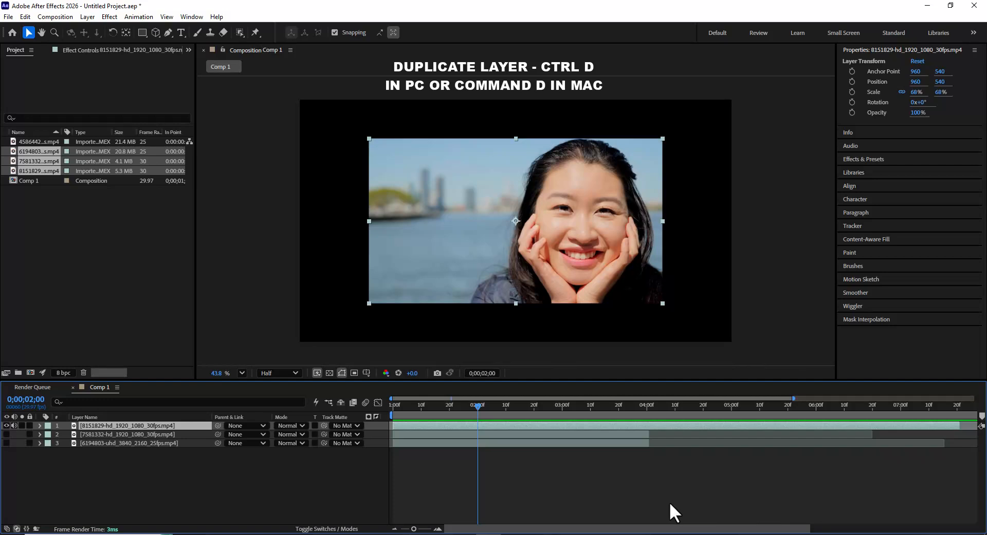
Duplicate the 8151829 layer and move the copy in the composition to a position of about 407, 641
{"action": "key", "text": "ctrl+d"}
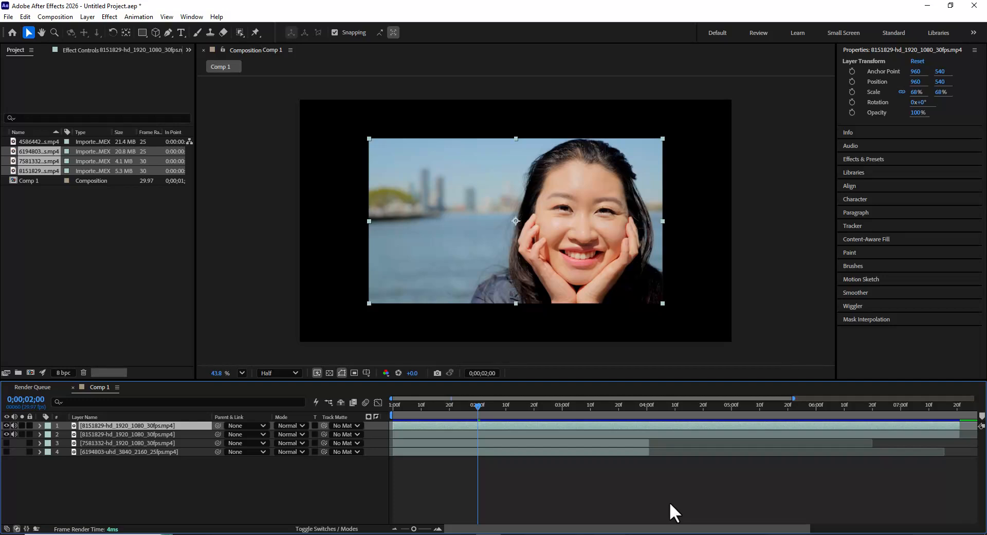
{"action": "mouse_move", "coordinate": [477, 405]}
{"action": "left_mouse_down"}
{"action": "mouse_move", "coordinate": [488, 406]}
{"action": "mouse_move", "coordinate": [461, 405]}
{"action": "left_mouse_up"}
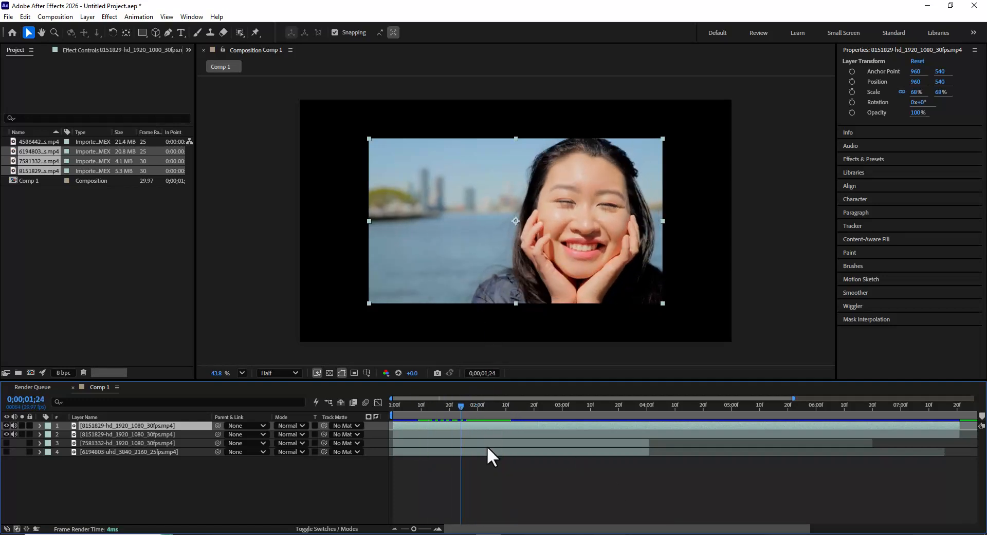
{"action": "left_click_drag", "start_coordinate": [531, 248], "coordinate": [391, 268]}
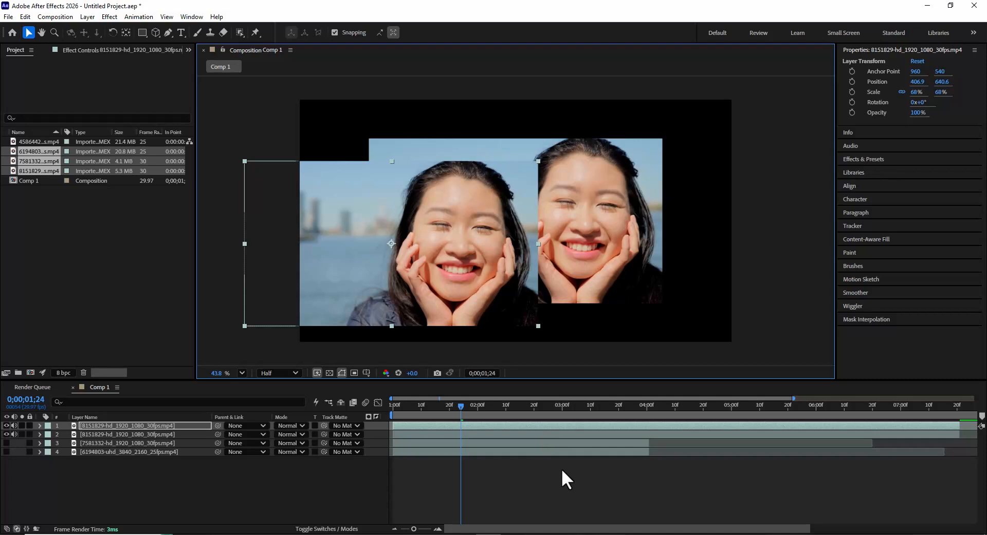
Try duplicating the 8151829 layer again, moving the original slightly up and the new copy to a position of about 1328, 821
{"action": "key", "text": "ctrl+d"}
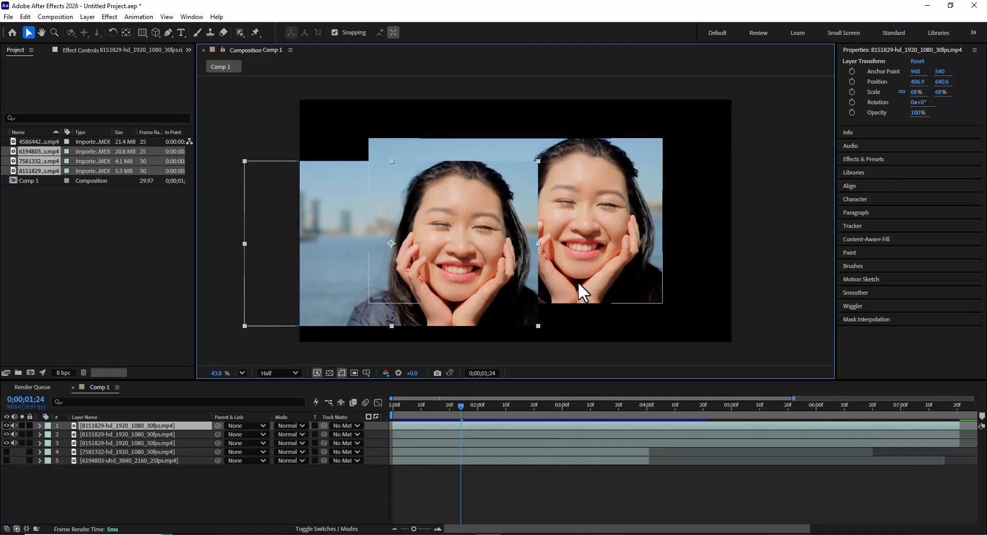
{"action": "left_click", "coordinate": [572, 244]}
{"action": "left_click_drag", "start_coordinate": [572, 244], "coordinate": [577, 207]}
{"action": "left_click_drag", "start_coordinate": [352, 237], "coordinate": [535, 269]}
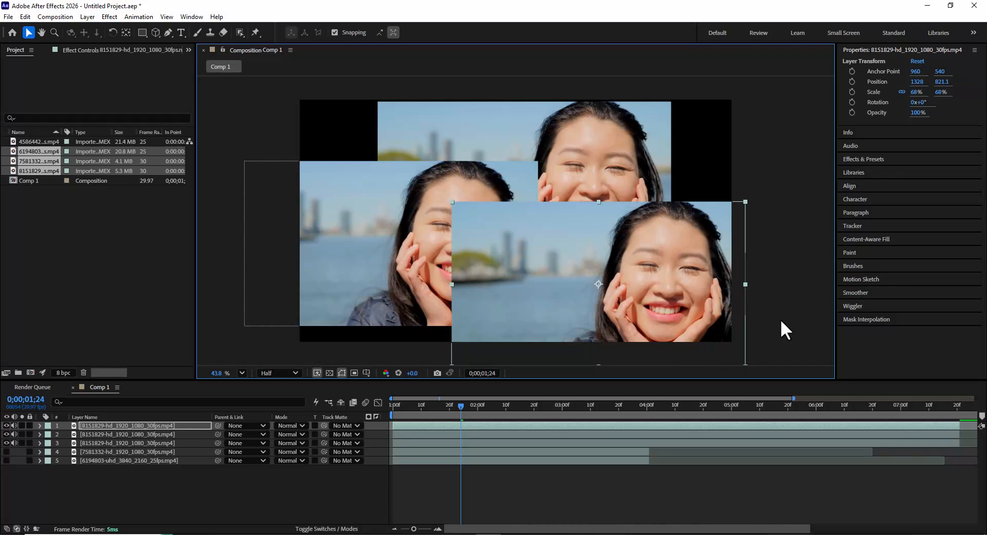
Undo the second duplication and the moves of the 8151829 layer copies
{"action": "key", "text": "ctrl+z"}
{"action": "key", "text": "ctrl+z"}
{"action": "key", "text": "ctrl+z"}
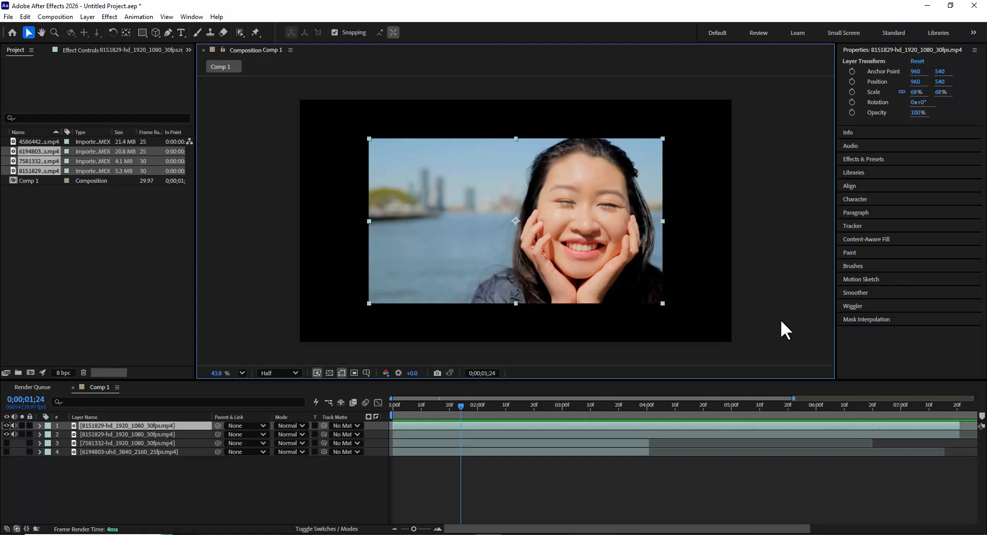
Delete the topmost duplicate of the 8151829 layer and select the remaining 8151829 layer
{"action": "left_click", "coordinate": [480, 435]}
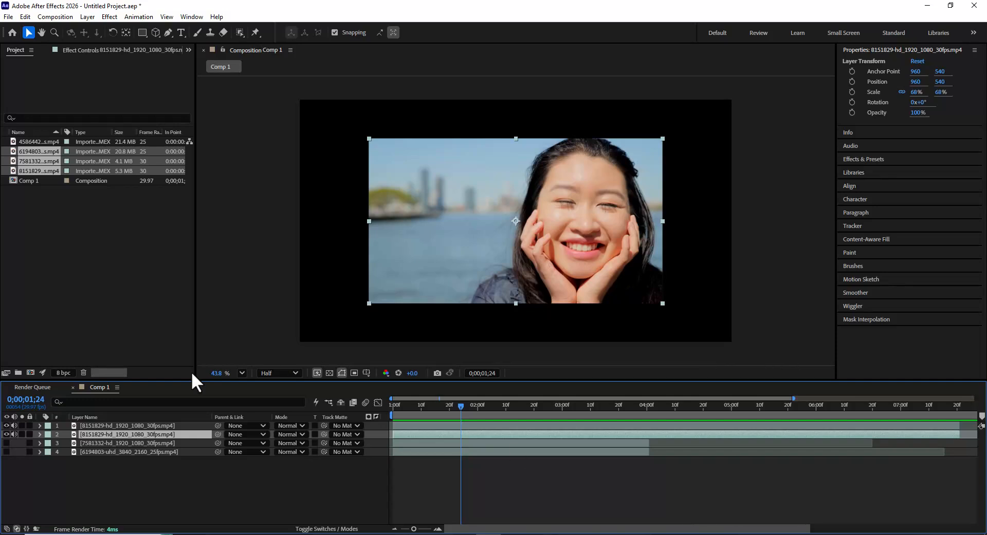
{"action": "left_click", "coordinate": [120, 425]}
{"action": "left_click", "coordinate": [6, 425]}
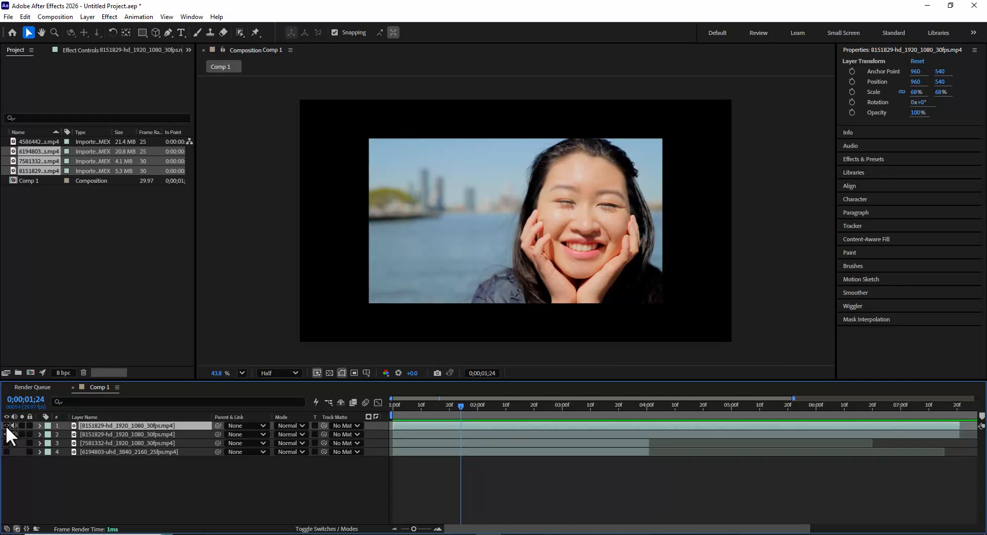
{"action": "key", "text": "Delete"}
{"action": "left_click", "coordinate": [147, 427]}
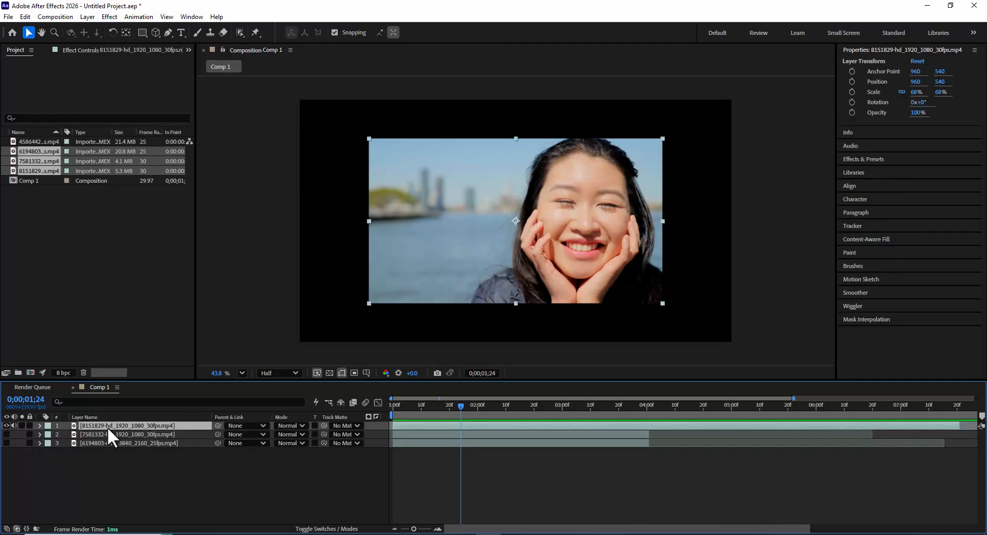
Trim the 8151829, 7581332 and 6194803 layers to end at 0;00;03;00, making the 7581332 and 6194803 layers visible
{"action": "left_click_drag", "start_coordinate": [461, 405], "coordinate": [561, 408]}
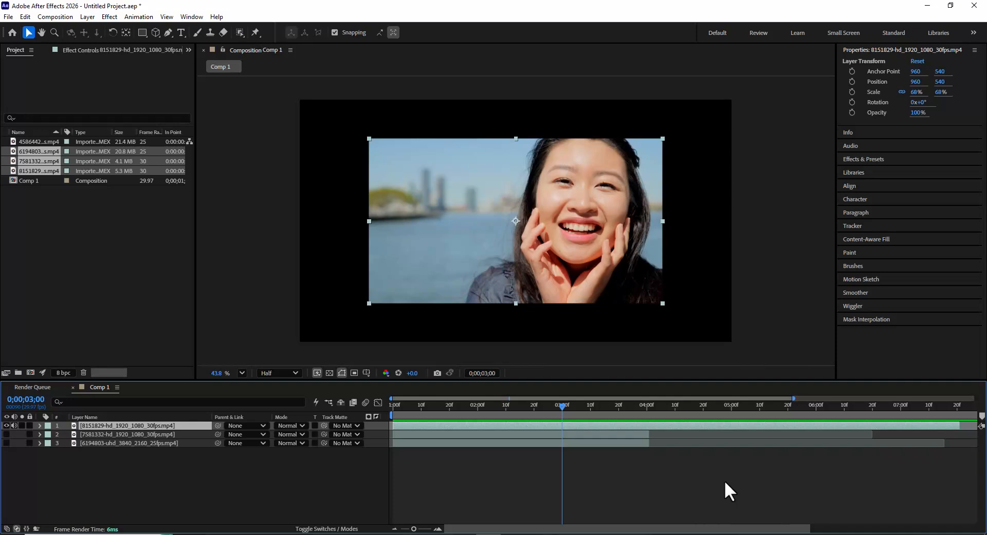
{"action": "key", "text": "alt+bracketright"}
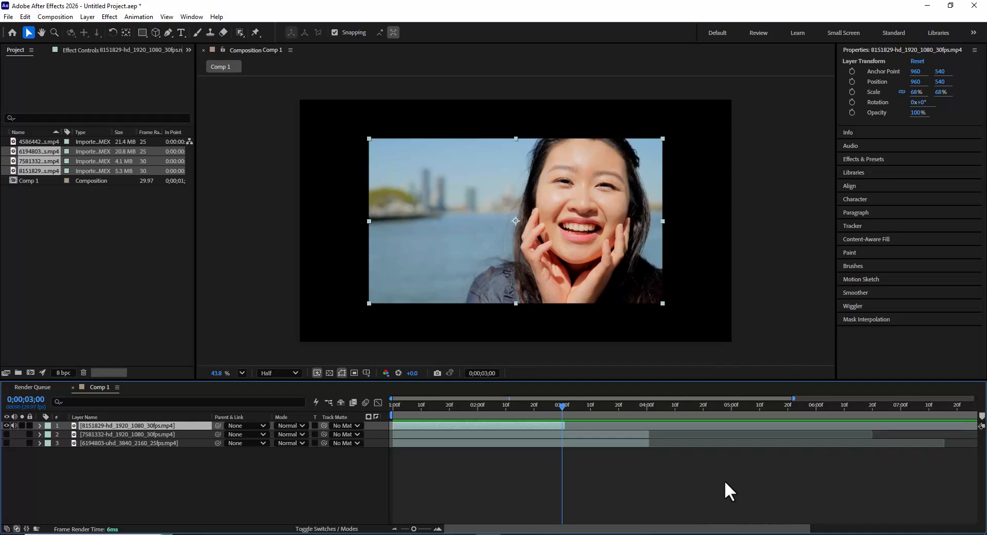
{"action": "left_click", "coordinate": [109, 435]}
{"action": "left_click", "coordinate": [7, 434]}
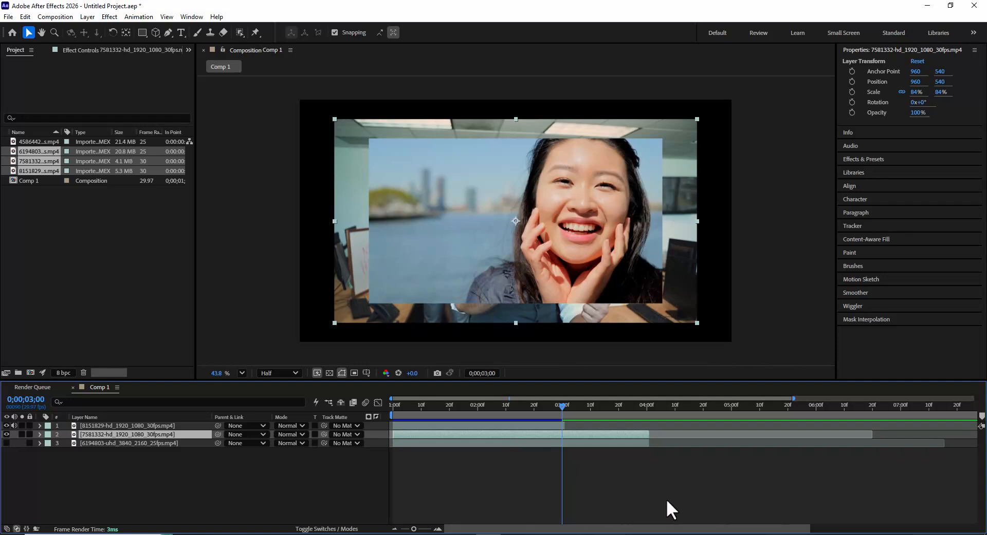
{"action": "key", "text": "alt+bracketright"}
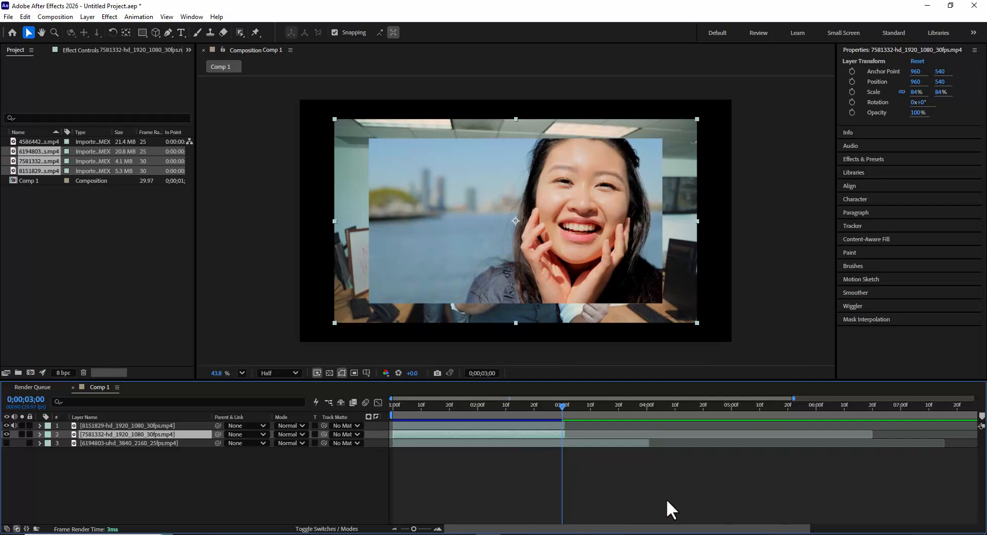
{"action": "left_click", "coordinate": [6, 443]}
{"action": "left_click", "coordinate": [98, 443]}
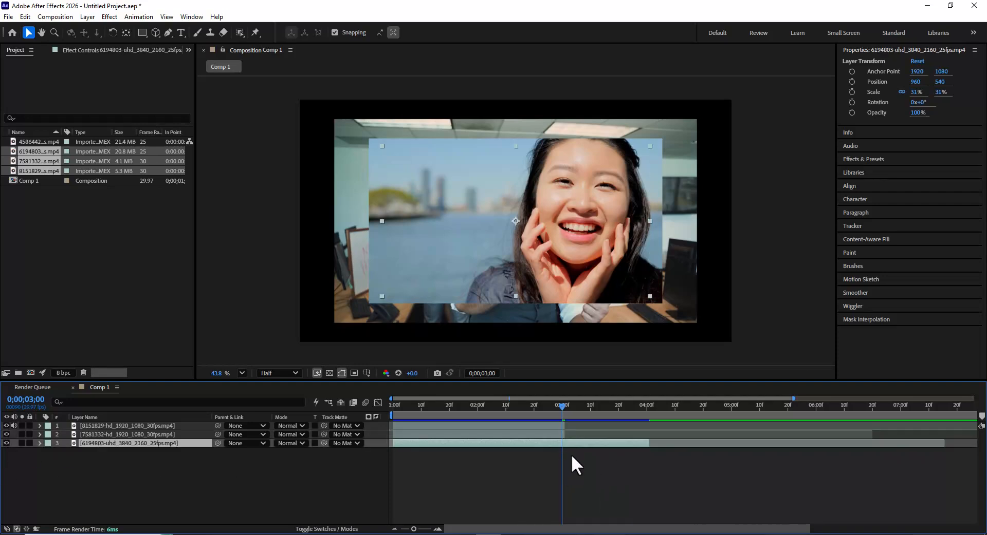
{"action": "key", "text": "alt+bracketright"}
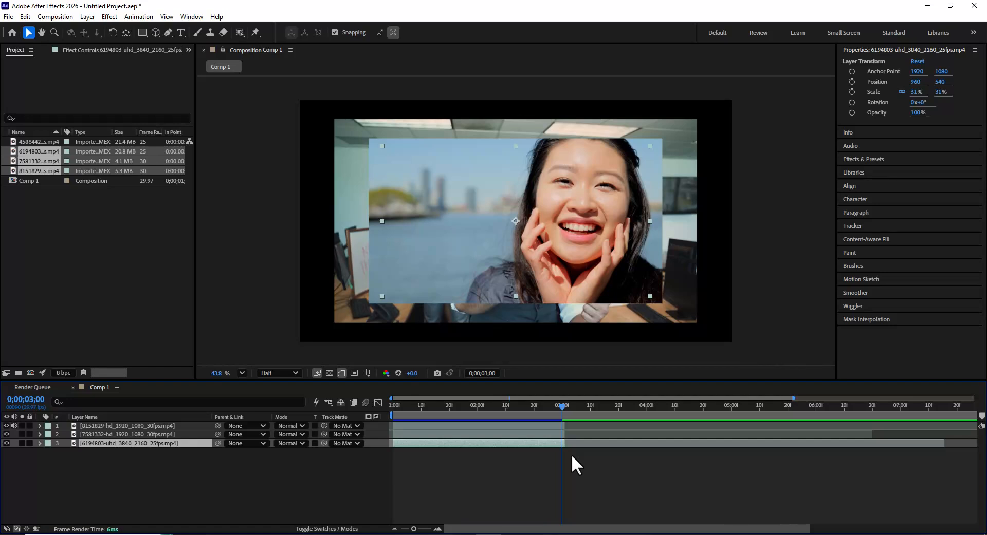
Set the 7581332 layer's scale to 67% and hide the 8151829 layer to check its size
{"action": "left_click", "coordinate": [495, 430]}
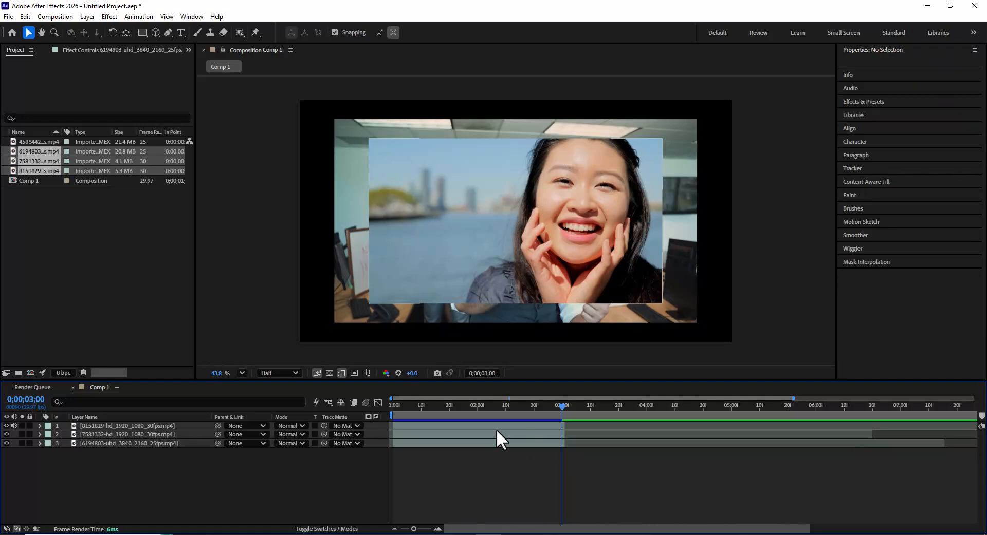
{"action": "left_click", "coordinate": [495, 434]}
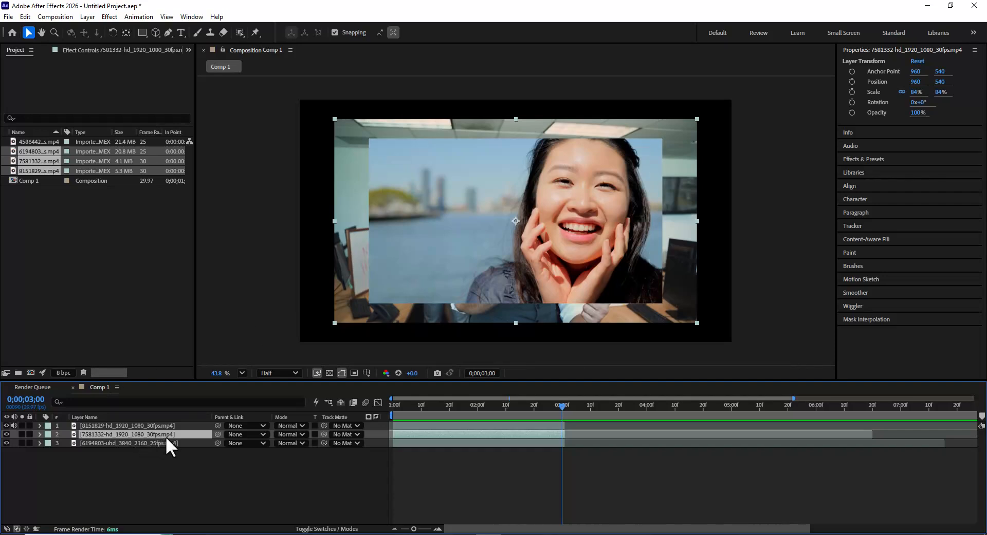
{"action": "key", "text": "s"}
{"action": "left_click_drag", "start_coordinate": [305, 444], "coordinate": [297, 447]}
{"action": "left_click", "coordinate": [6, 426]}
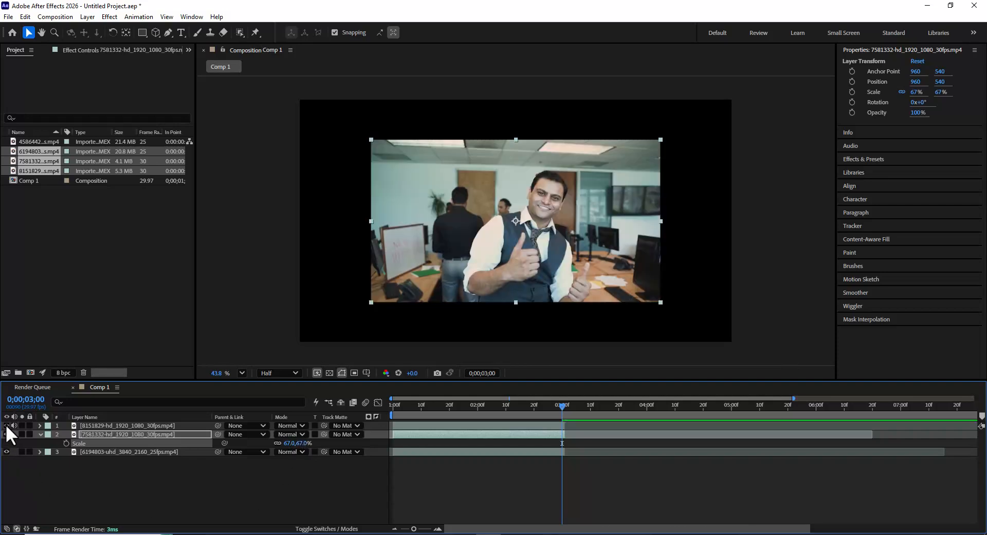
Set the 6194803 layer's scale to 33% and leave all three layers visible
{"action": "left_click", "coordinate": [6, 435]}
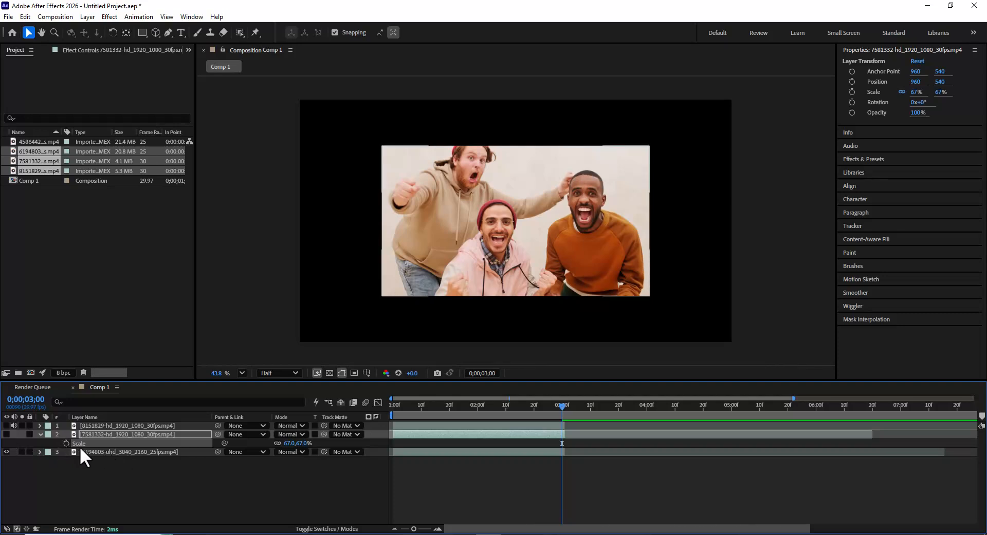
{"action": "left_click", "coordinate": [108, 451]}
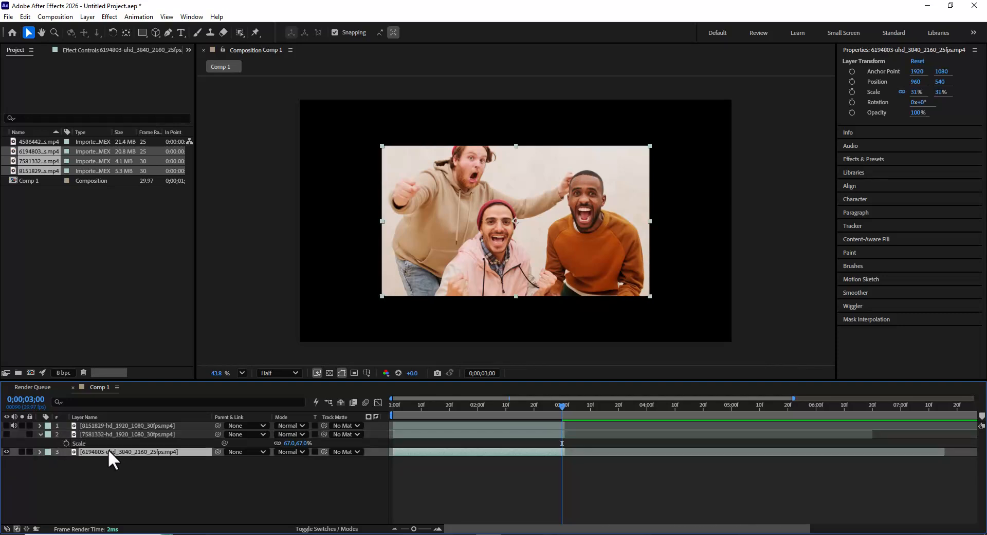
{"action": "left_click", "coordinate": [6, 435]}
{"action": "key", "text": "s"}
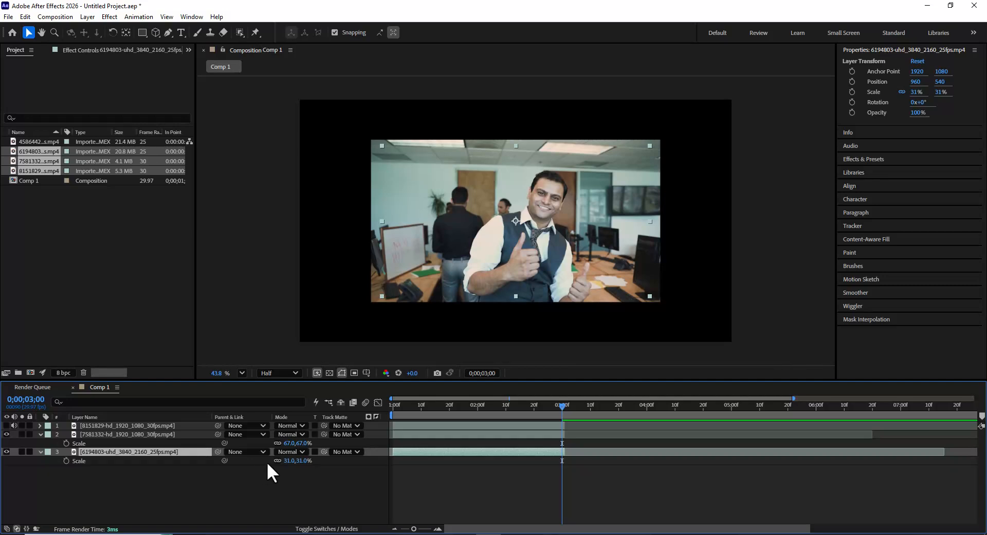
{"action": "left_click_drag", "start_coordinate": [300, 461], "coordinate": [302, 462]}
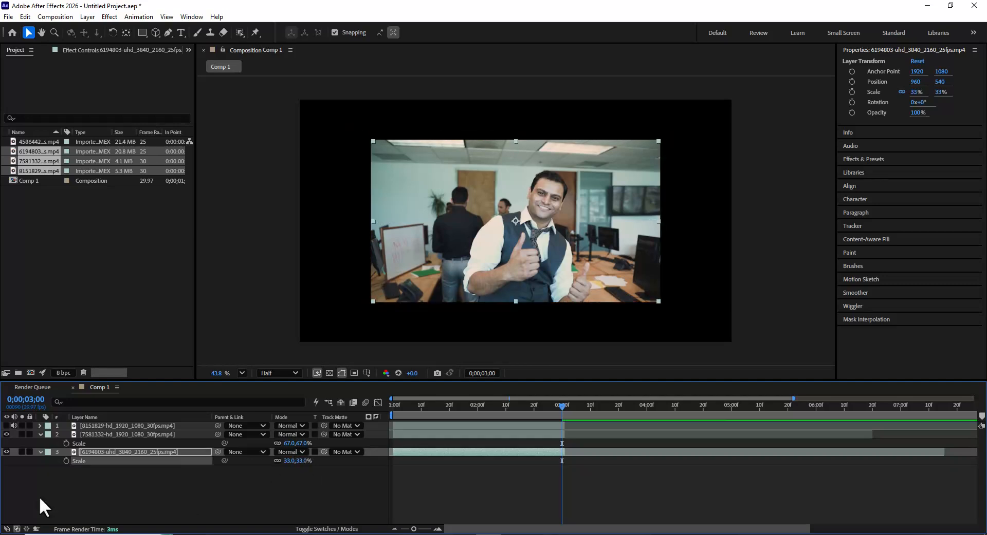
{"action": "left_click", "coordinate": [6, 426]}
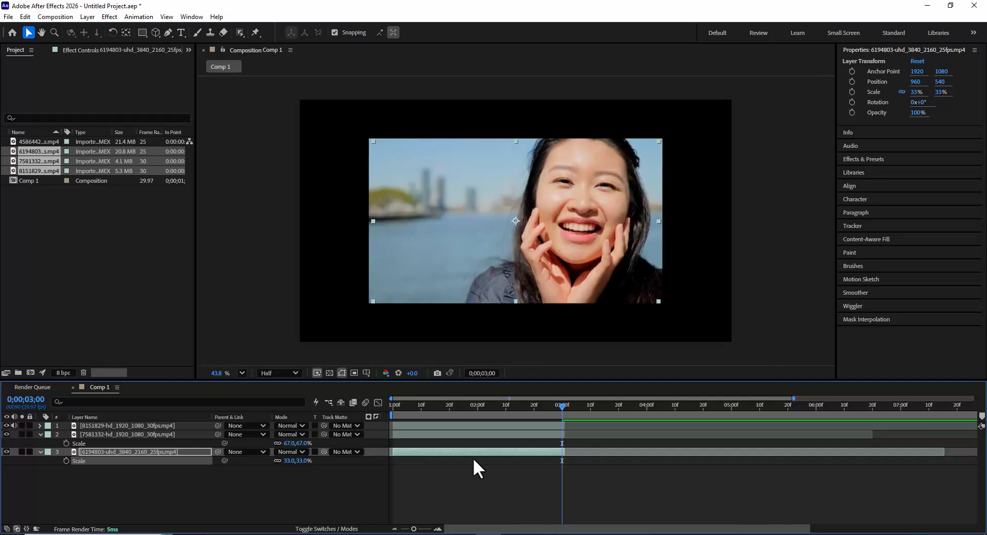
Collapse the scale properties of the 7581332 and 6194803 layers and deselect all layers
{"action": "left_click", "coordinate": [469, 427]}
{"action": "left_click", "coordinate": [40, 435]}
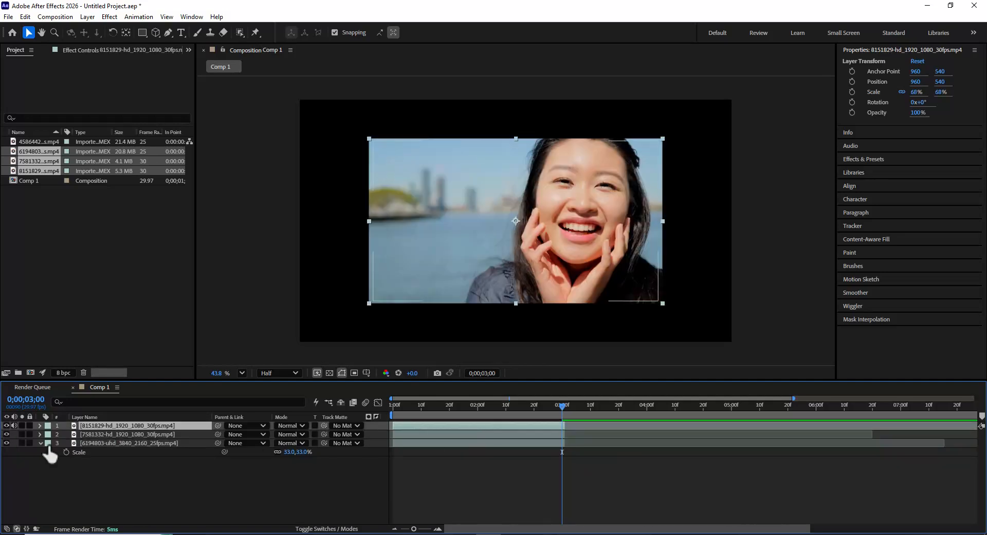
{"action": "left_click", "coordinate": [40, 443]}
{"action": "left_click", "coordinate": [131, 466]}
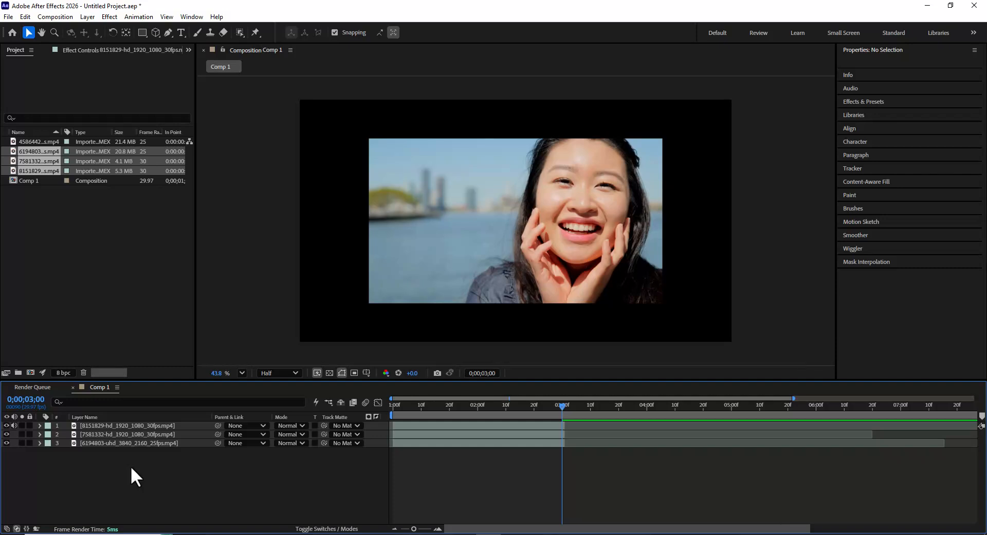
Try moving the 7581332 layer's start to 0;00;03;00 and the 6194803 layer's start to the 7581332 layer's out point at 0;00;05;00
{"action": "left_click", "coordinate": [406, 424]}
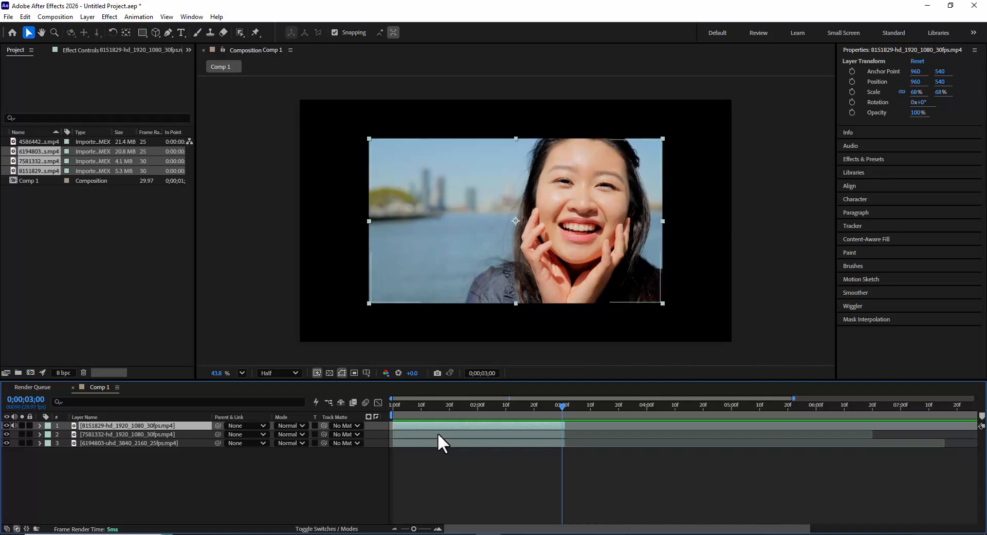
{"action": "left_click", "coordinate": [416, 435]}
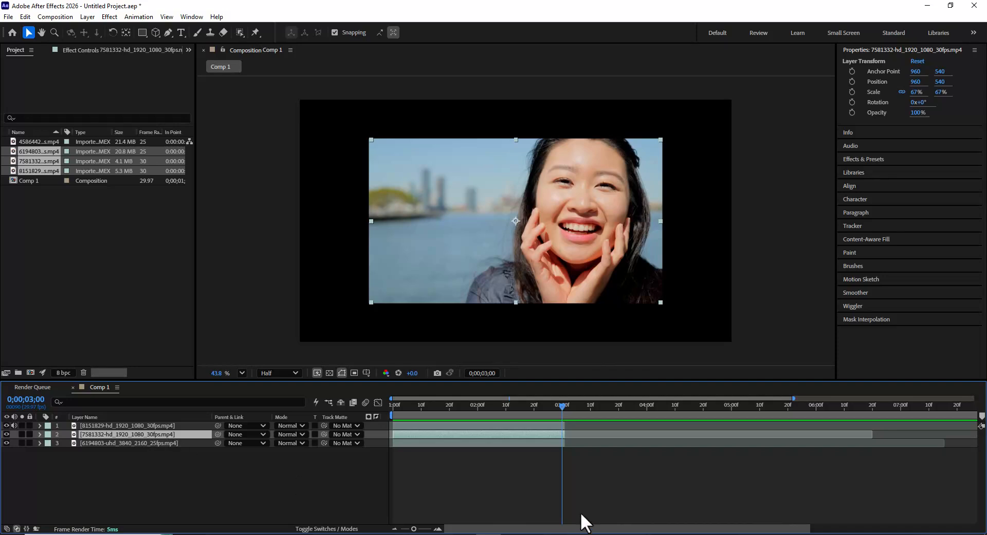
{"action": "key", "text": "bracketleft"}
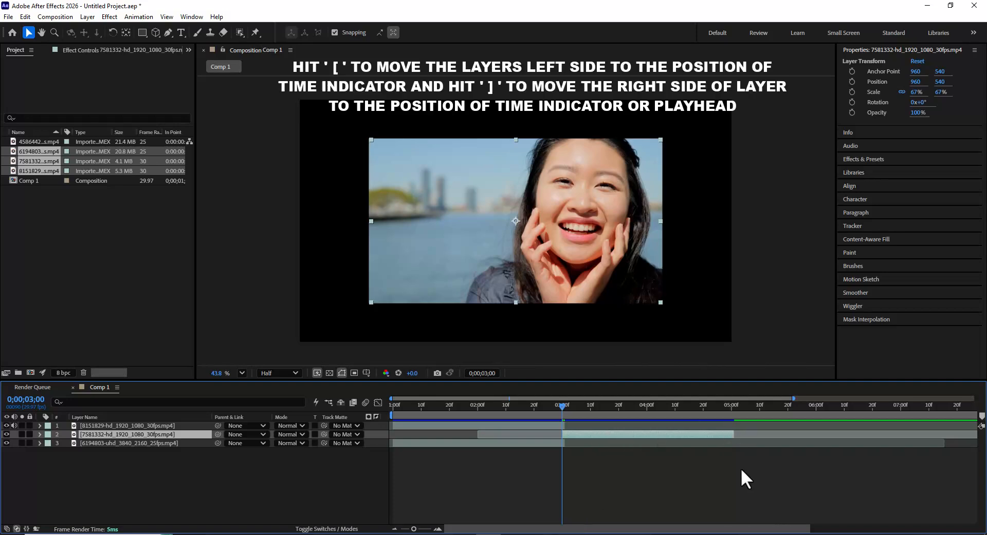
{"action": "key", "text": "o"}
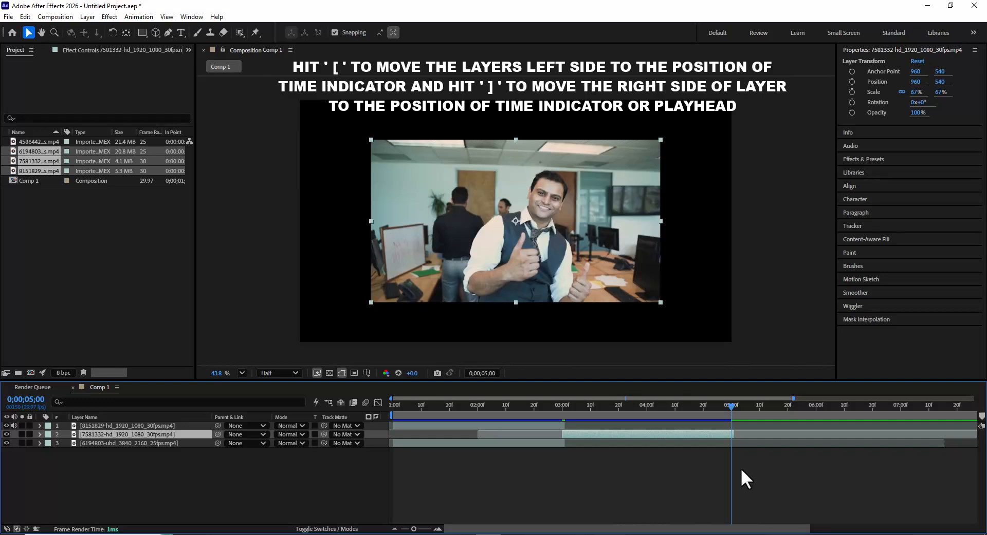
{"action": "left_click", "coordinate": [175, 442]}
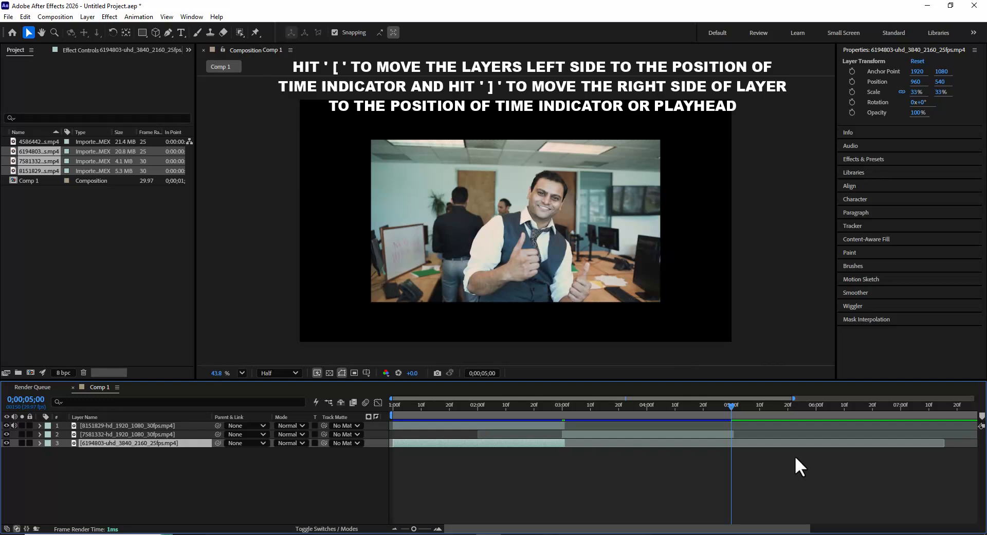
{"action": "key", "text": "bracketleft"}
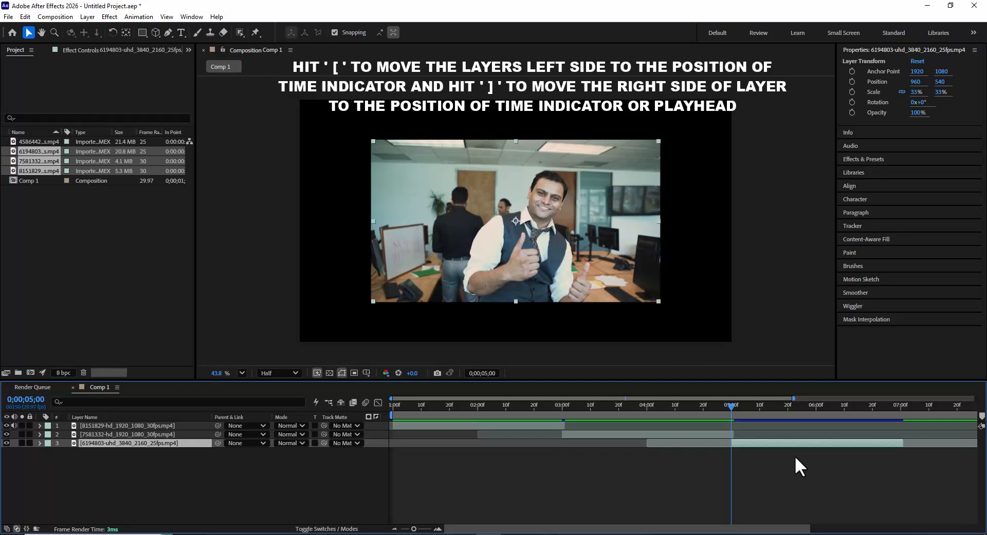
Scrub through the staggered clips and undo both layer moves
{"action": "left_click_drag", "start_coordinate": [822, 405], "coordinate": [346, 440]}
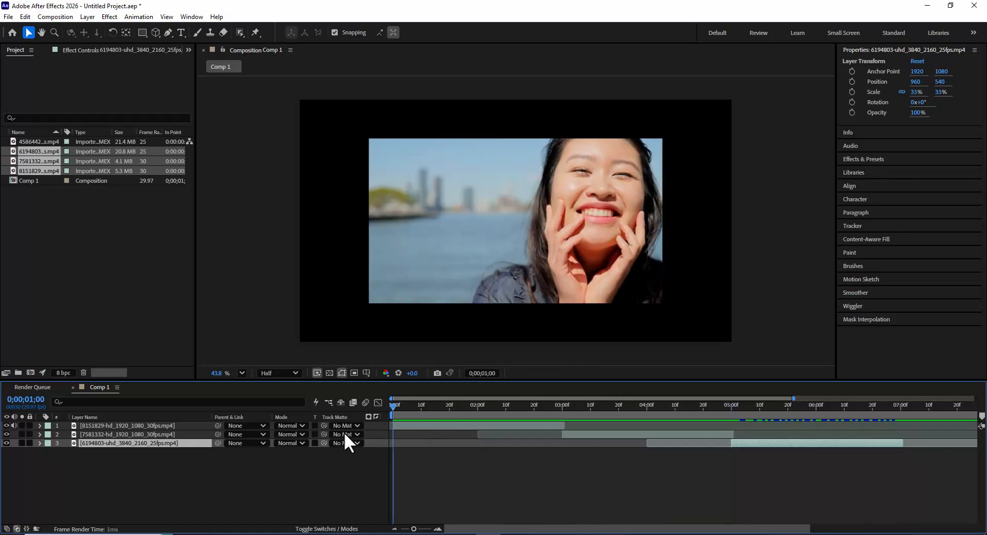
{"action": "left_click_drag", "start_coordinate": [392, 405], "coordinate": [889, 406]}
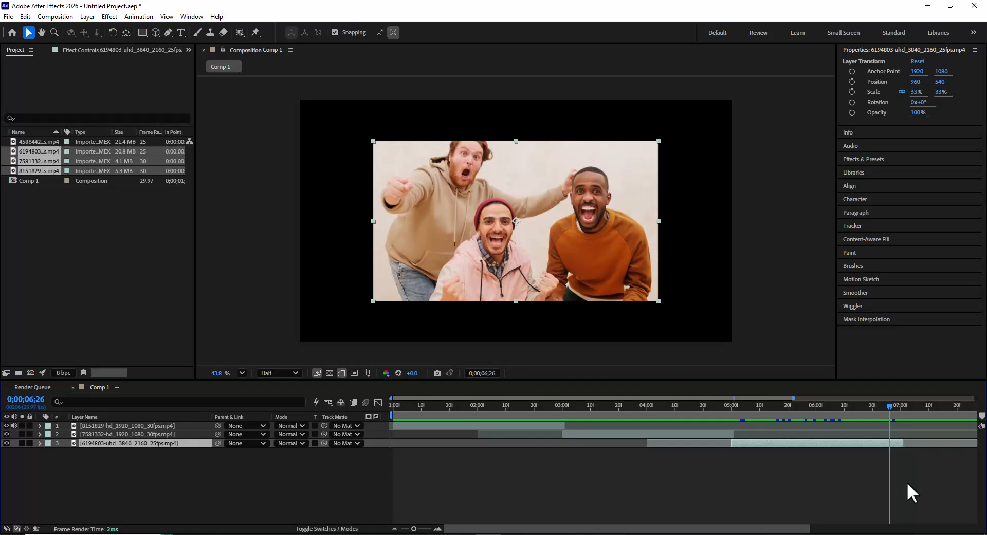
{"action": "key", "text": "ctrl+z"}
{"action": "key", "text": "ctrl+z"}
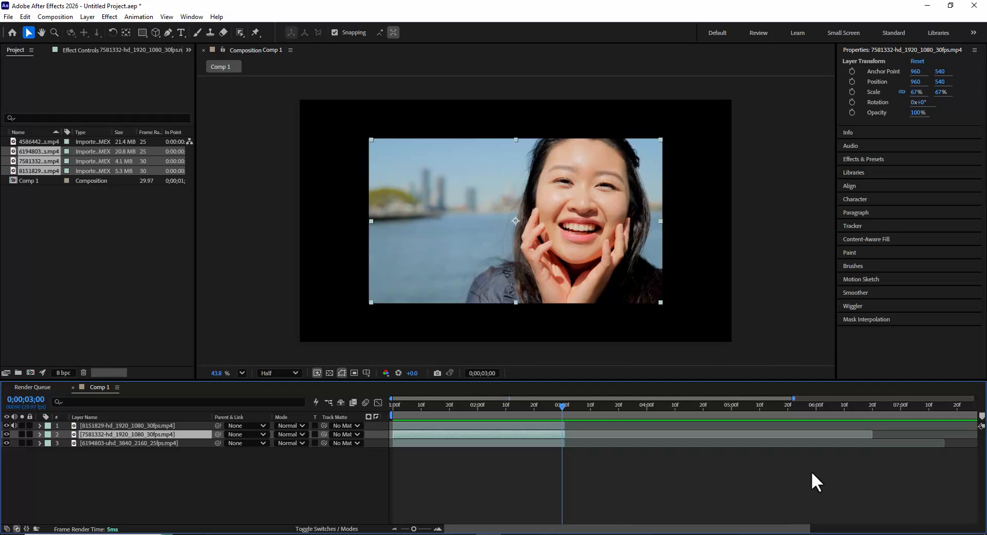
Sequence the 8151829, 7581332 and 6194803 layers in that order with Overlap off, and play the result from 0;00;01;00
{"action": "left_click", "coordinate": [143, 423], "text": "shift"}
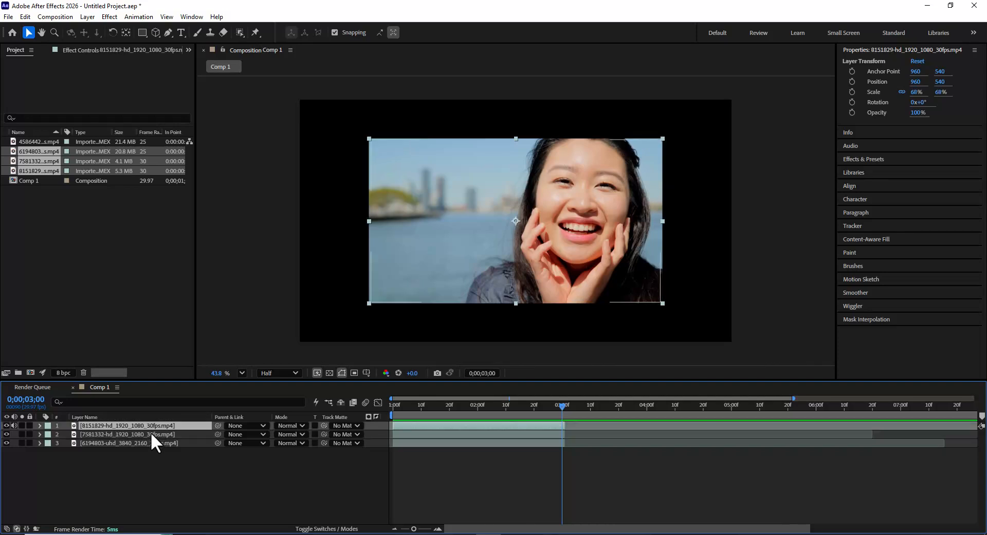
{"action": "left_click", "coordinate": [145, 443], "text": "shift"}
{"action": "right_click", "coordinate": [465, 425]}
{"action": "mouse_move", "coordinate": [551, 273]}
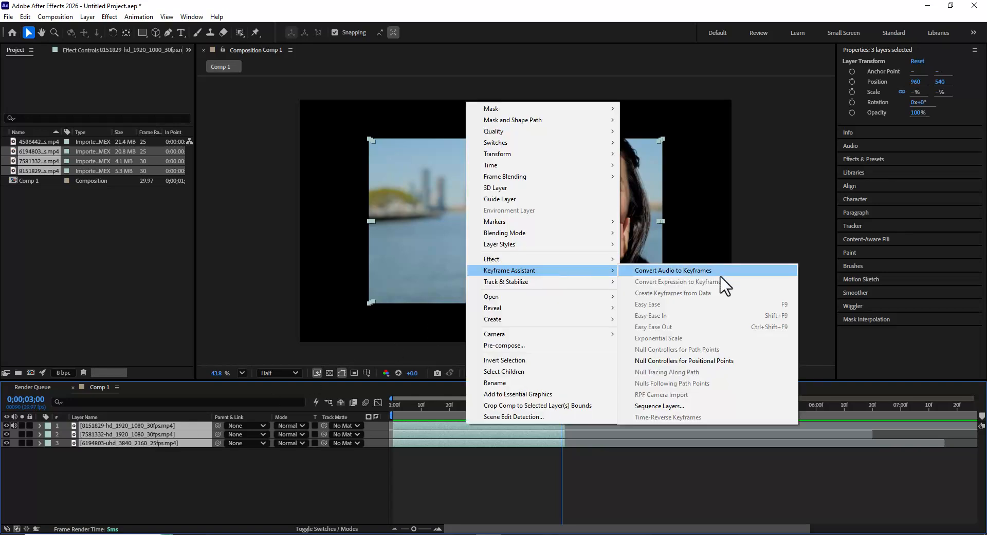
{"action": "left_click", "coordinate": [686, 408]}
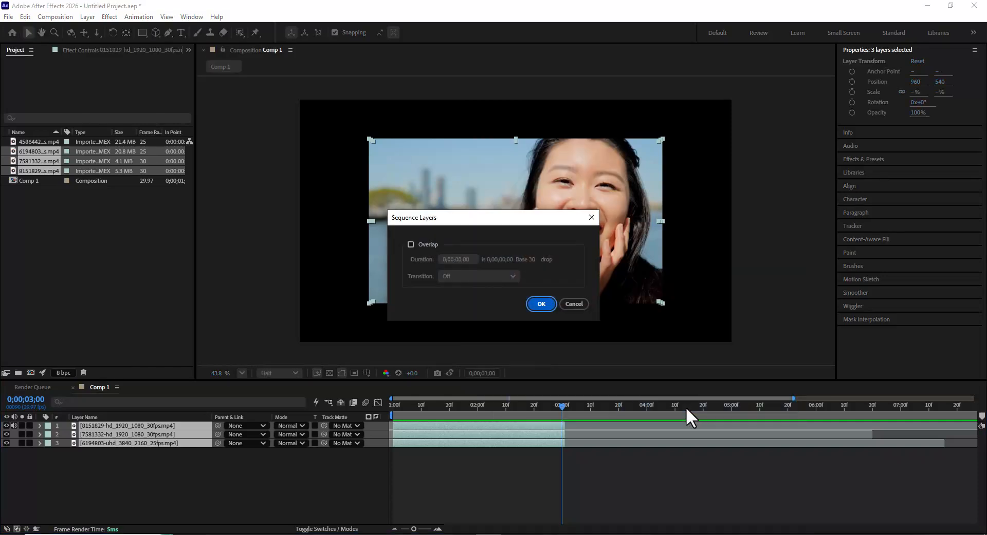
{"action": "left_click_drag", "start_coordinate": [518, 234], "coordinate": [483, 248]}
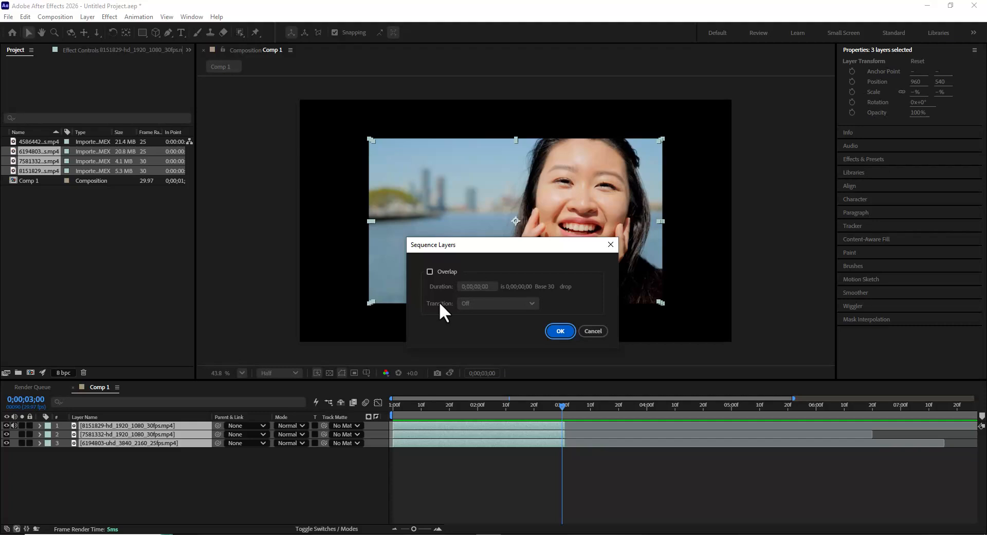
{"action": "left_click", "coordinate": [560, 332]}
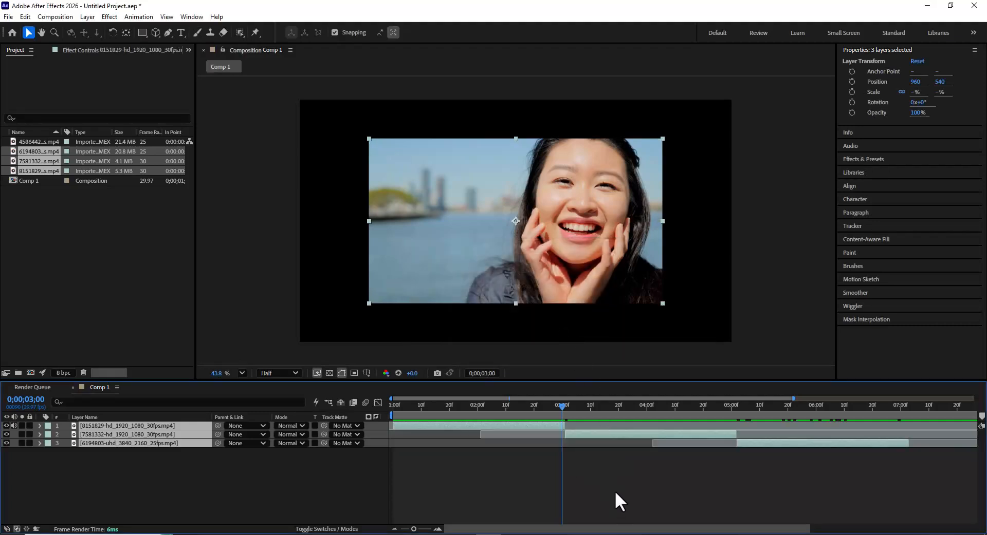
{"action": "left_click", "coordinate": [395, 405]}
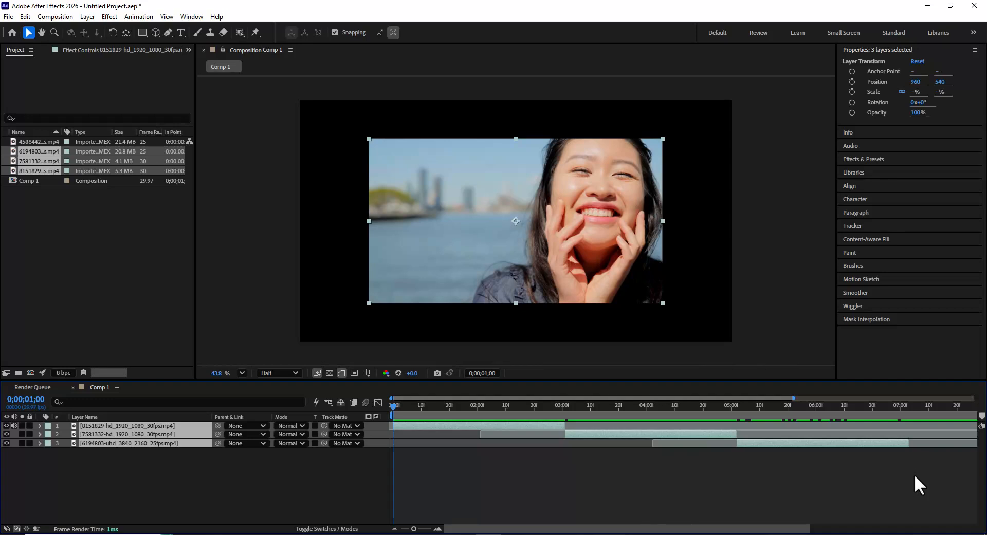
{"action": "key", "text": "space"}
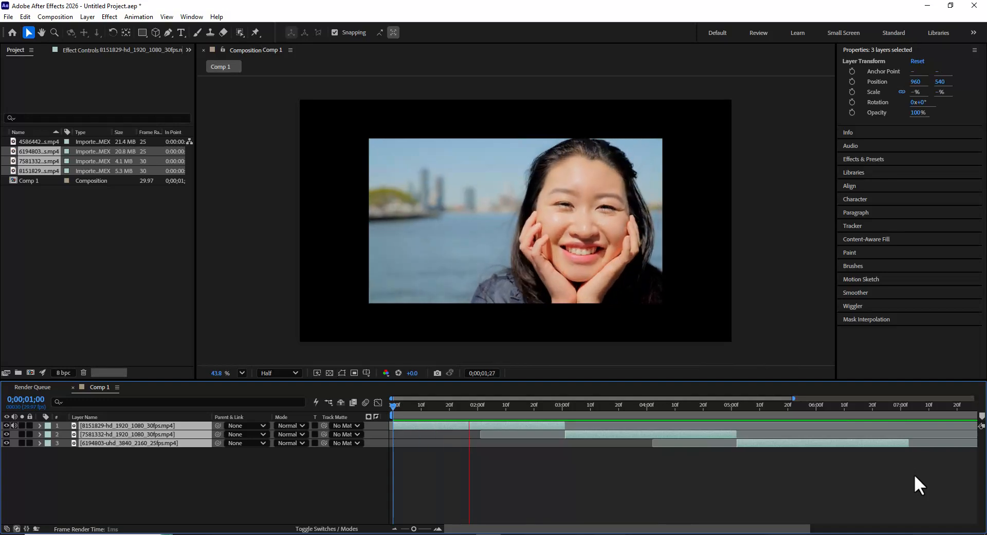